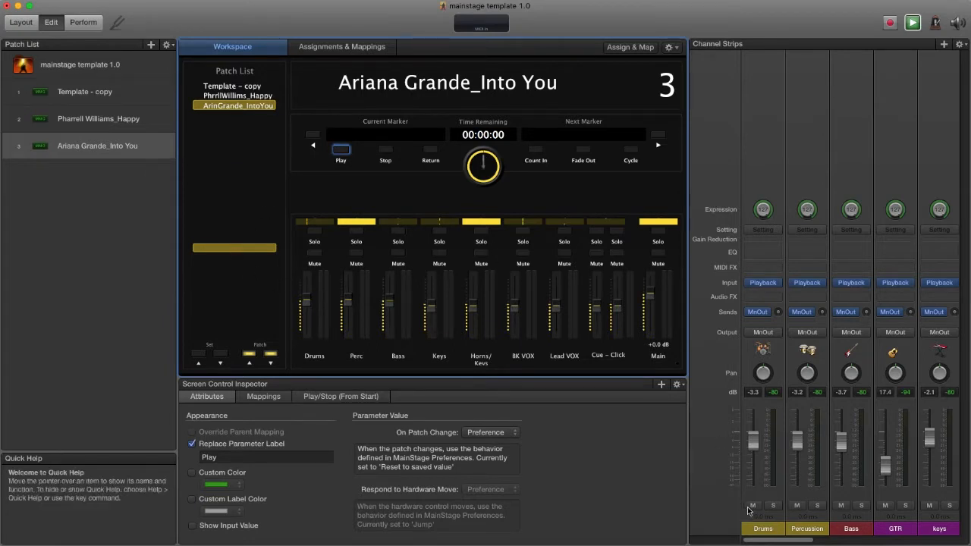
Step: Switch the concert from editing to the Perform in Window view
mouse_move(767, 540)
left_mouse_down()
mouse_move(842, 542)
mouse_move(783, 542)
left_mouse_up()
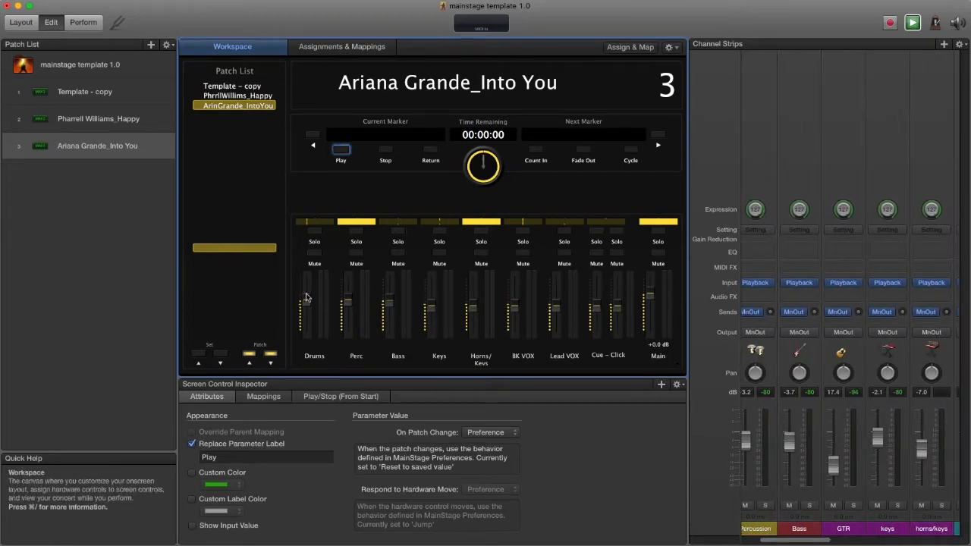
left_click(122, 2)
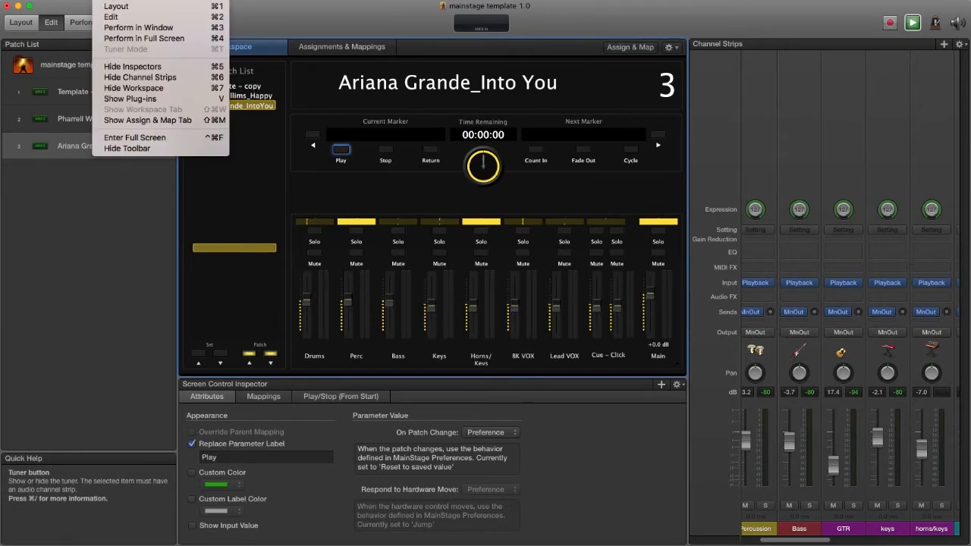
left_click(138, 28)
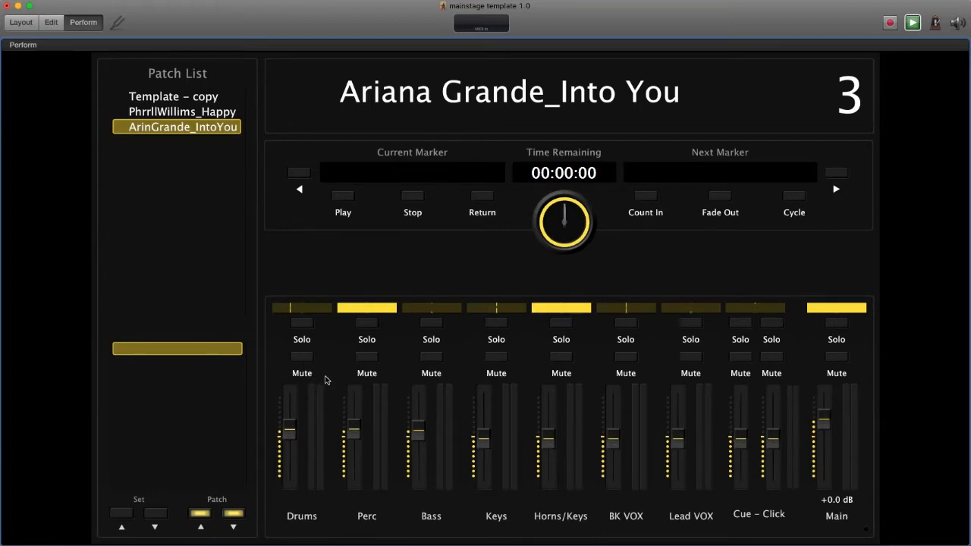
Step: Try the Drums and Bass mutes and a higher Lead VOX fader, and select the Pharrell Williams_Happy patch
left_click(307, 362)
left_click(431, 358)
mouse_move(676, 444)
left_mouse_down()
mouse_move(675, 486)
mouse_move(678, 428)
left_mouse_up()
left_click(173, 114)
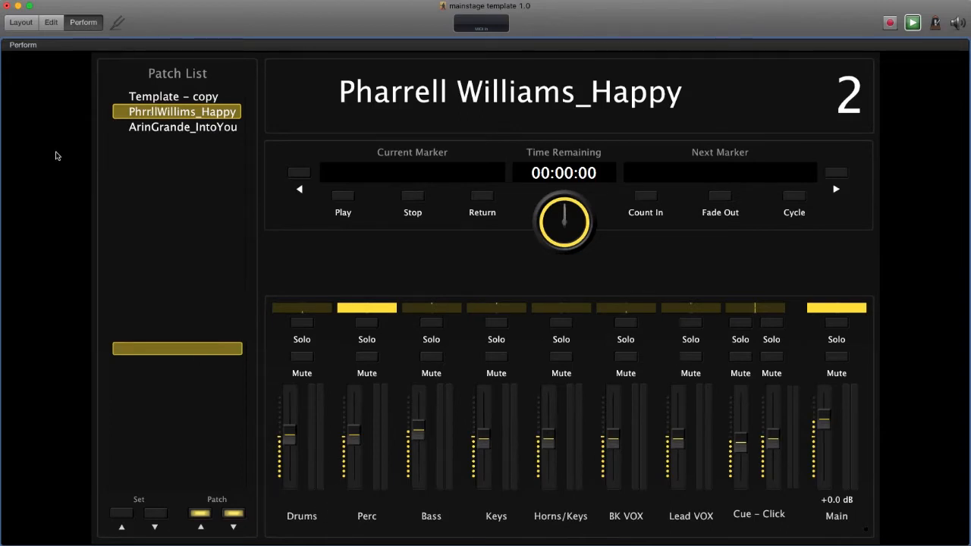
Step: Raise the Keys fader without saving, switch to Ariana Grande_Into You, and return to Pharrell Williams_Happy to compare its levels
left_click(23, 0)
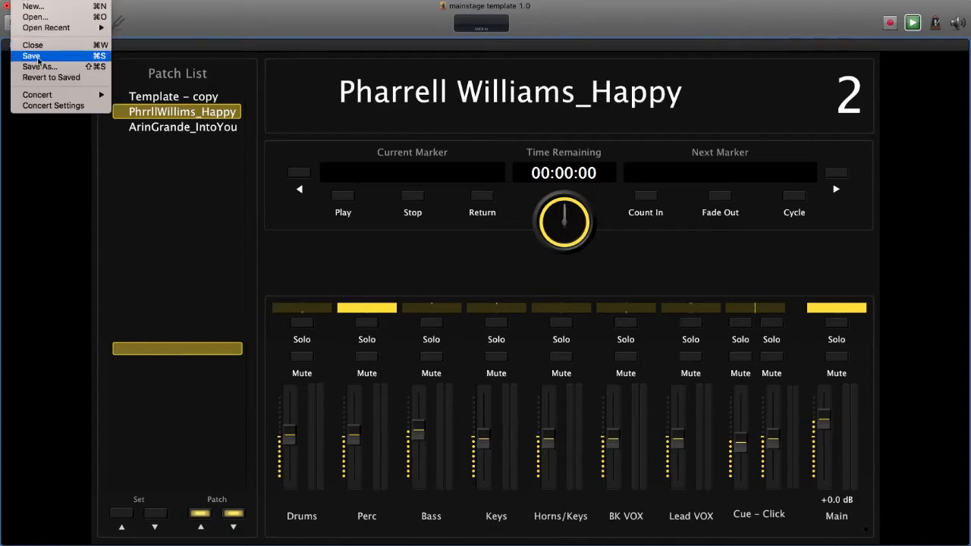
left_click(143, 183)
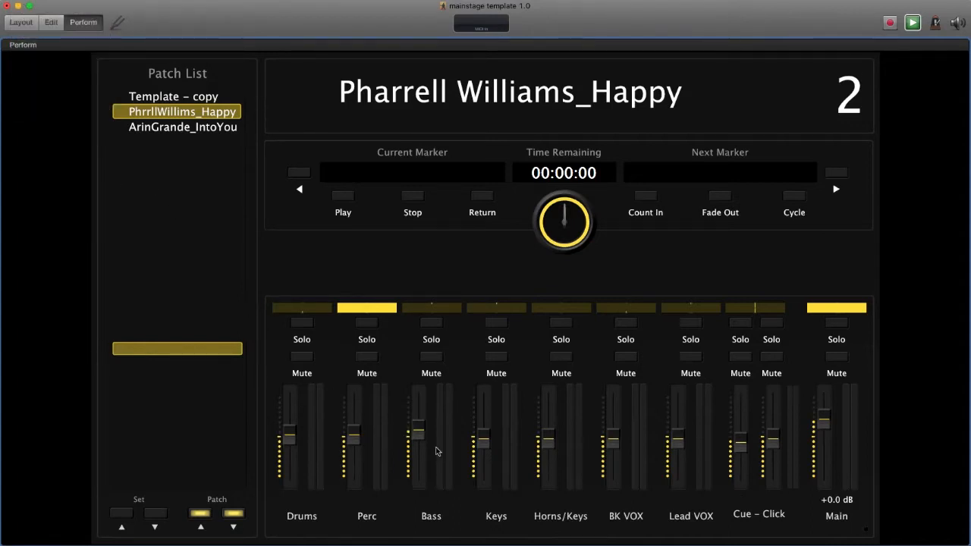
left_click_drag(484, 444, 484, 371)
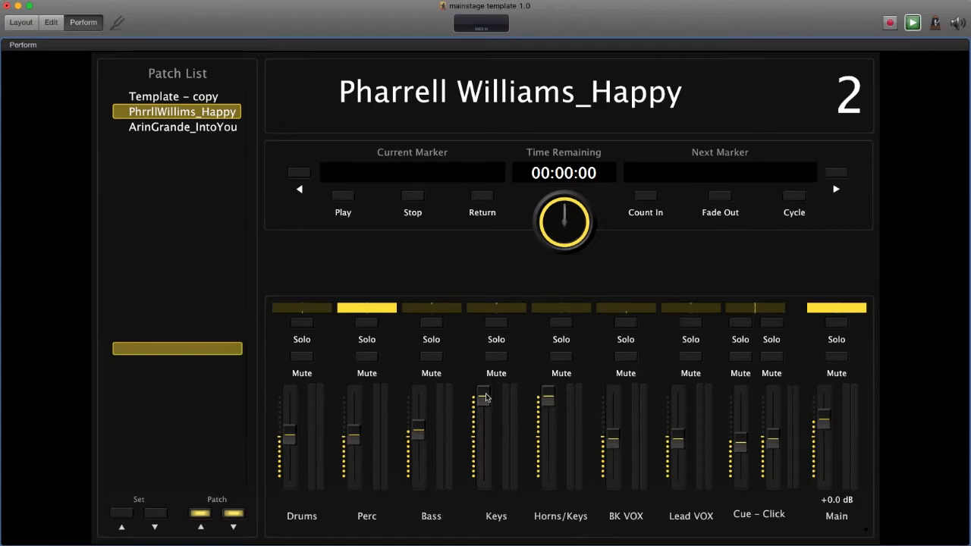
left_click(486, 397)
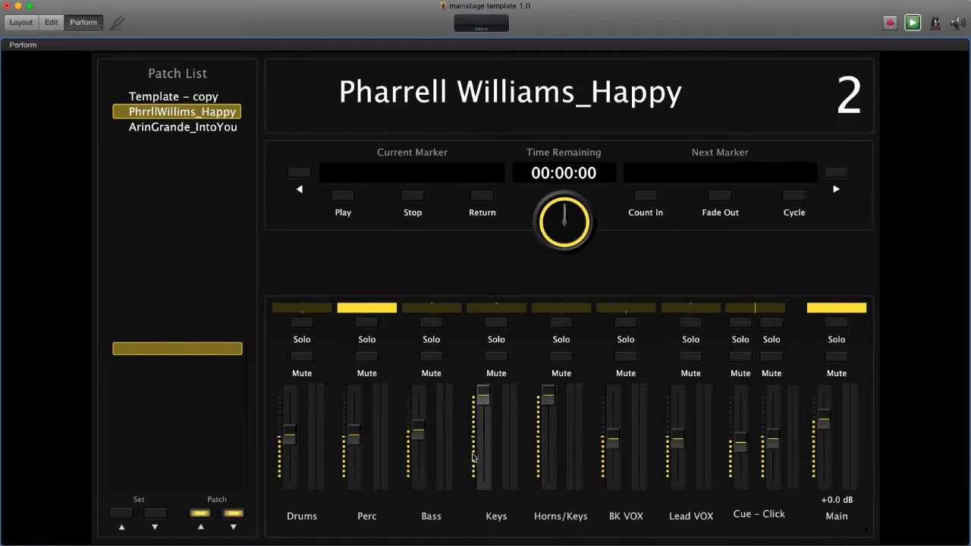
left_click(190, 129)
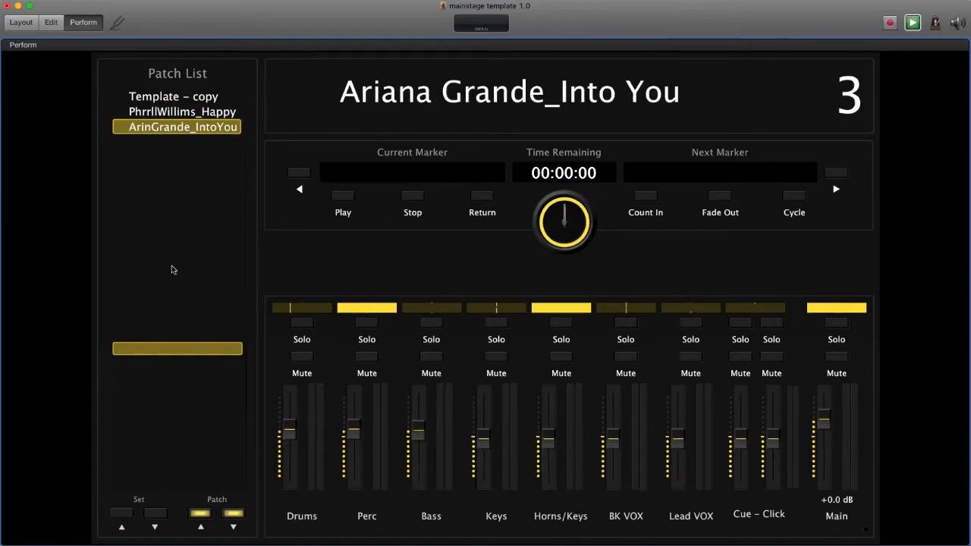
left_click(180, 116)
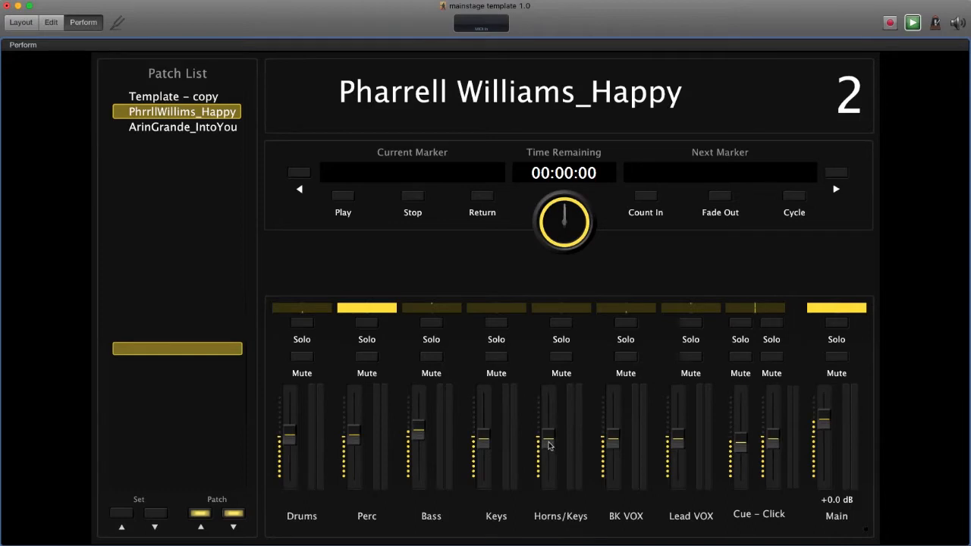
Step: Raise the Horns/Keys fader, save the concert, and check the stored level by switching to Ariana Grande_Into You and back
left_click_drag(550, 446, 548, 402)
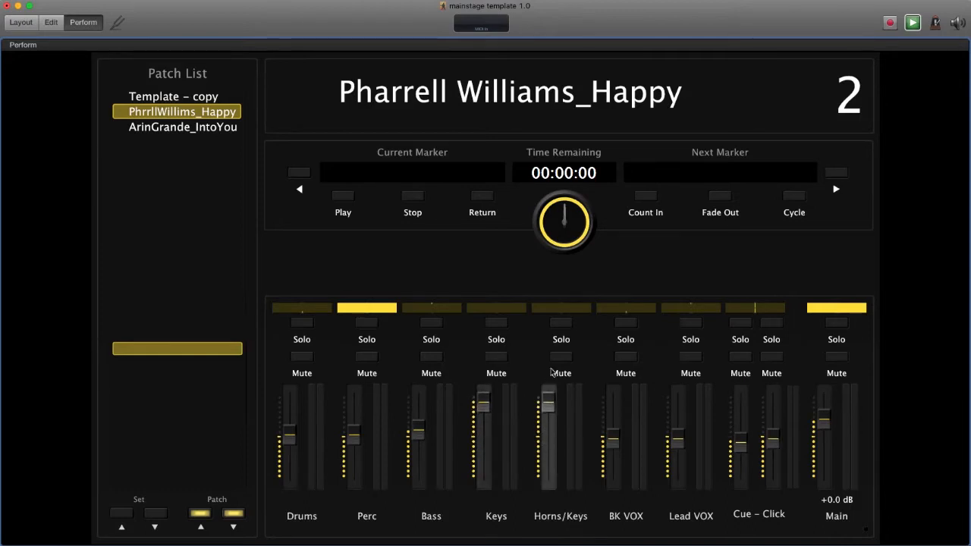
left_click(23, 0)
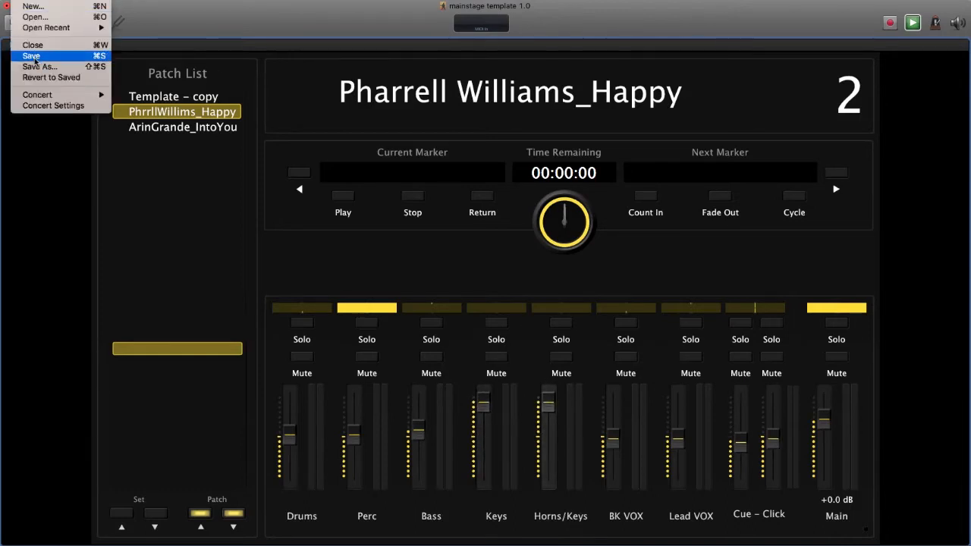
left_click(33, 61)
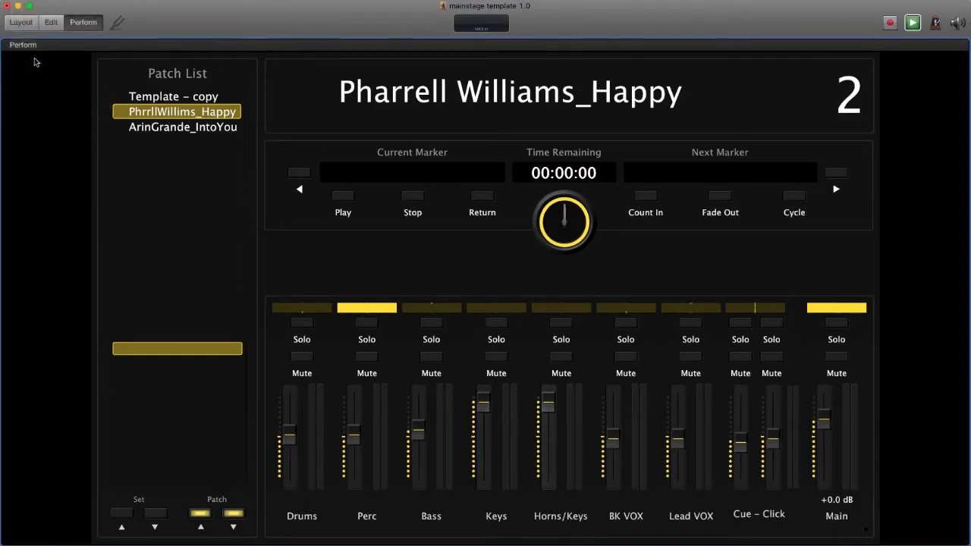
left_click(157, 134)
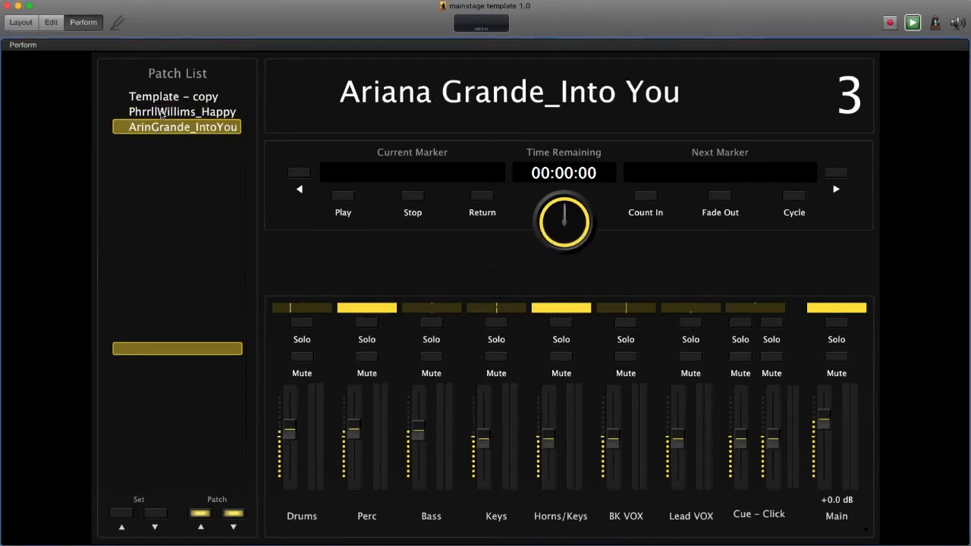
left_click(162, 113)
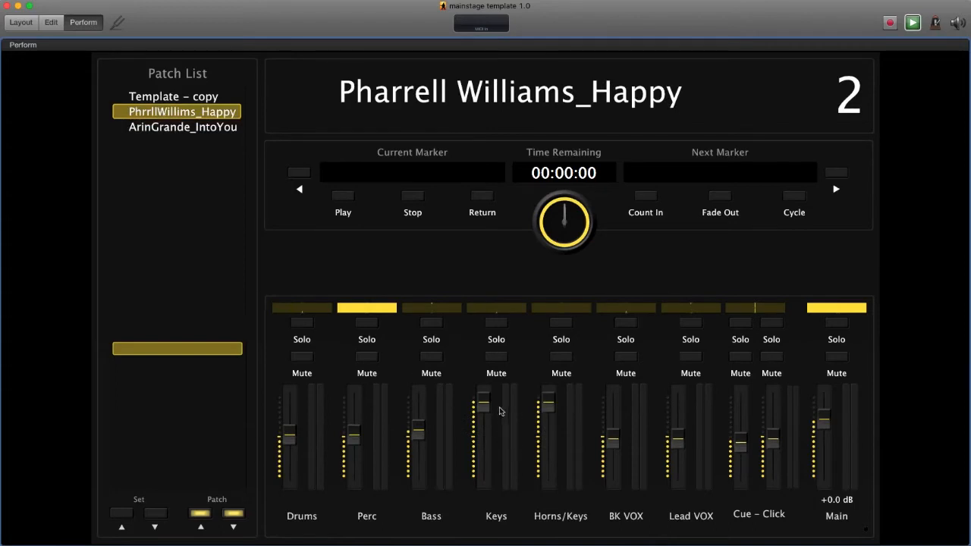
Step: Lower the Keys fader of the Pharrell Williams_Happy patch to about mid-level and save the concert
left_click_drag(481, 408, 478, 457)
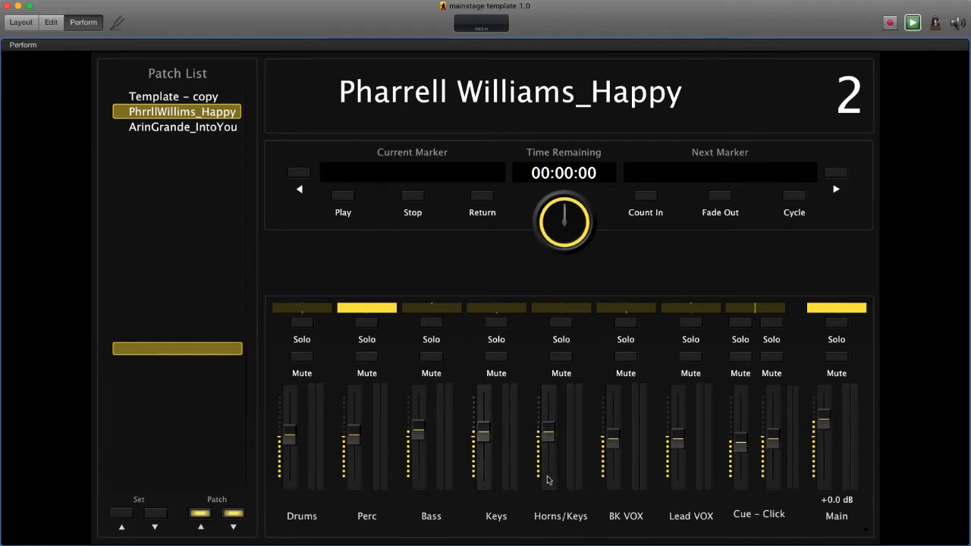
left_click(21, 1)
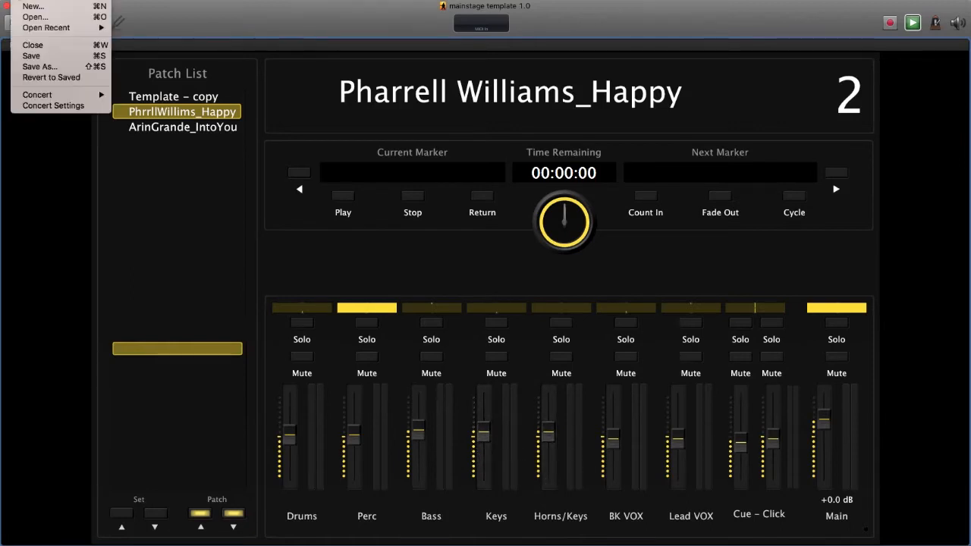
left_click(43, 56)
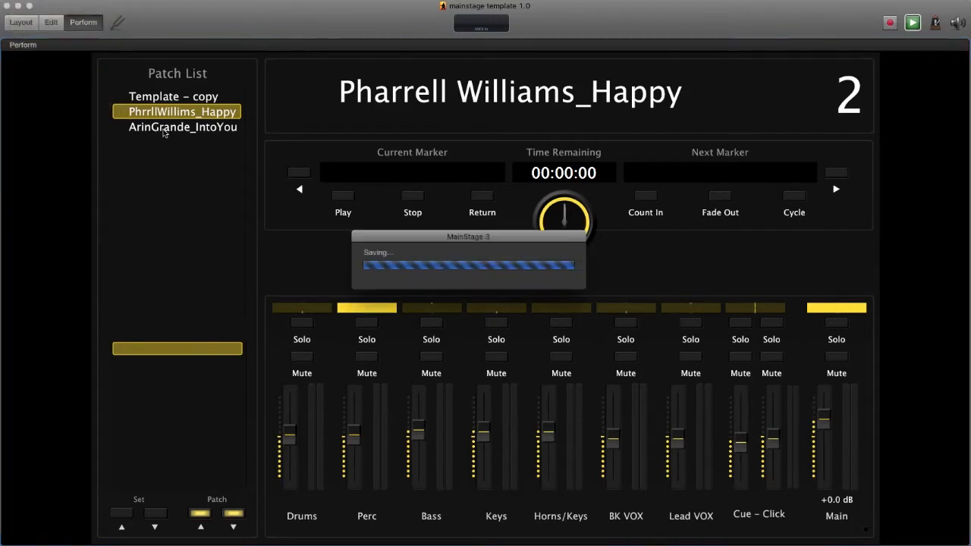
Step: Nudge the Horns/Keys fader of the Ariana Grande_Into You patch to about -6.5 dB and return to Edit mode
left_click(164, 129)
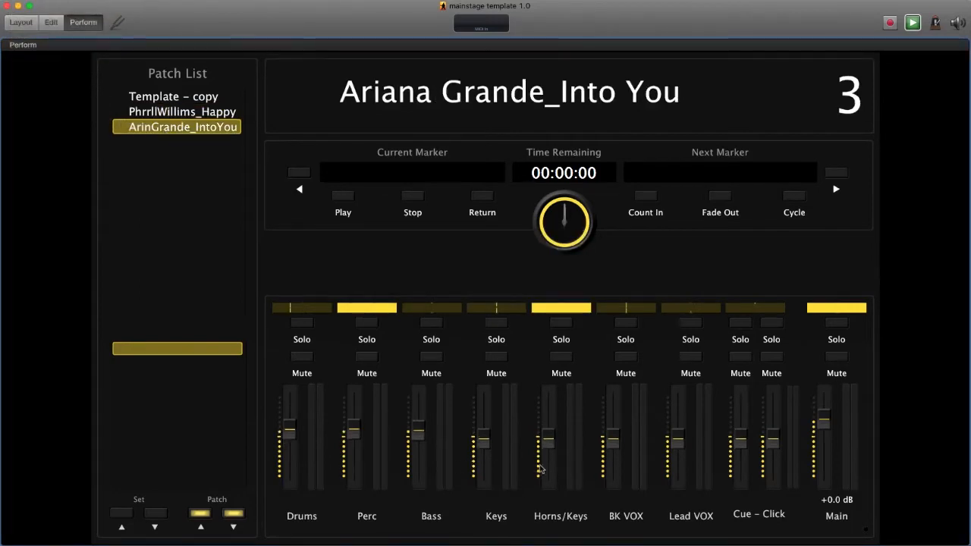
mouse_move(548, 441)
left_mouse_down()
mouse_move(547, 430)
mouse_move(543, 445)
left_mouse_up()
left_click(139, 3)
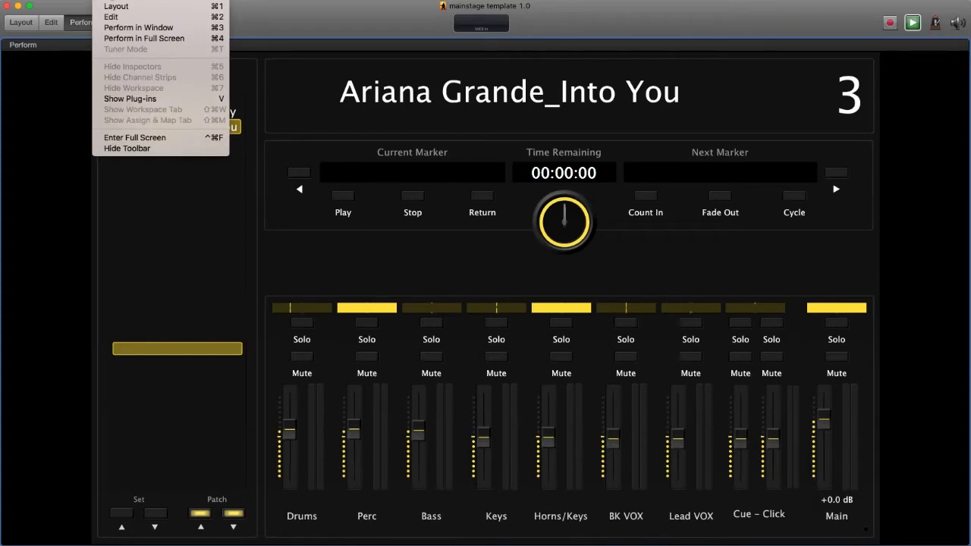
left_click(117, 16)
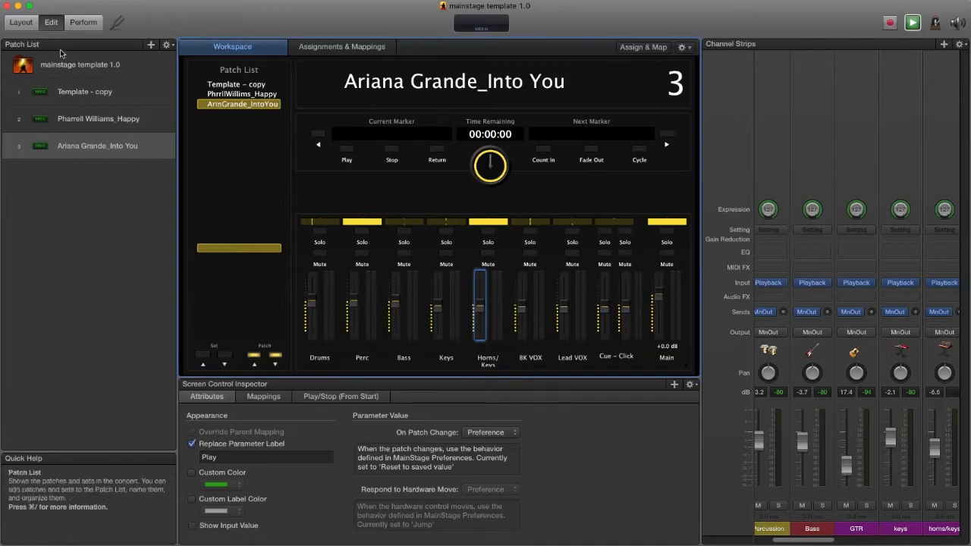
Step: Place a Horizontal Fader over the Track 2 and Track 3 controls in Layout mode and delete it again
left_click(17, 23)
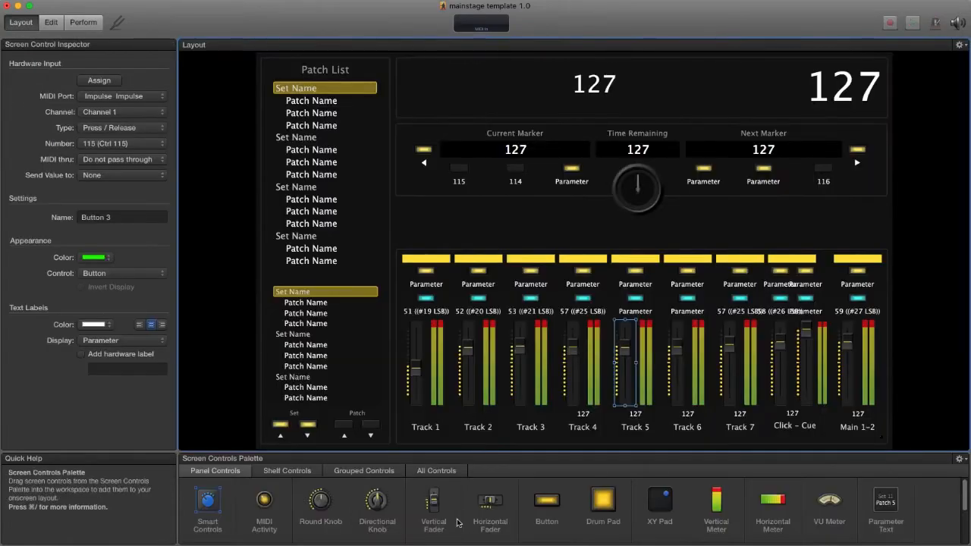
left_click_drag(488, 507, 499, 410)
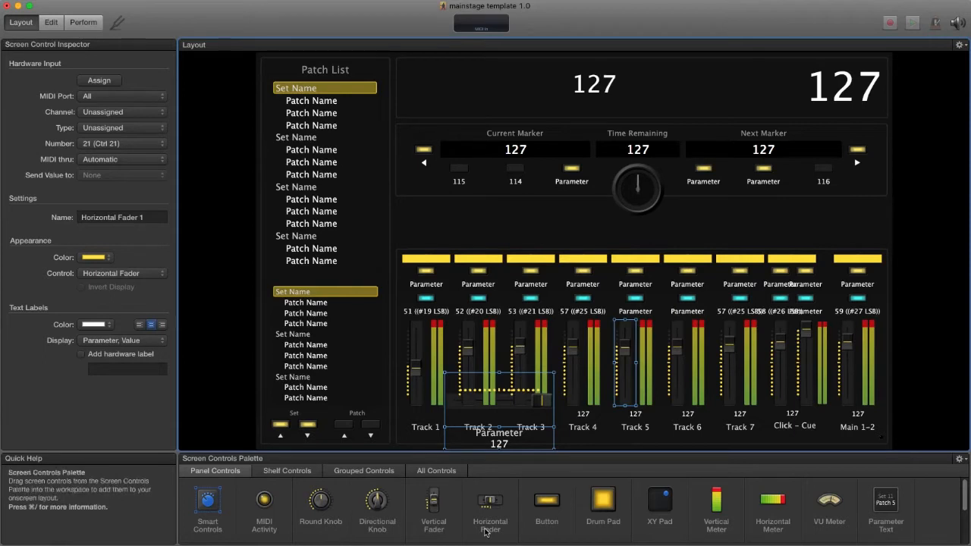
left_click(36, 2)
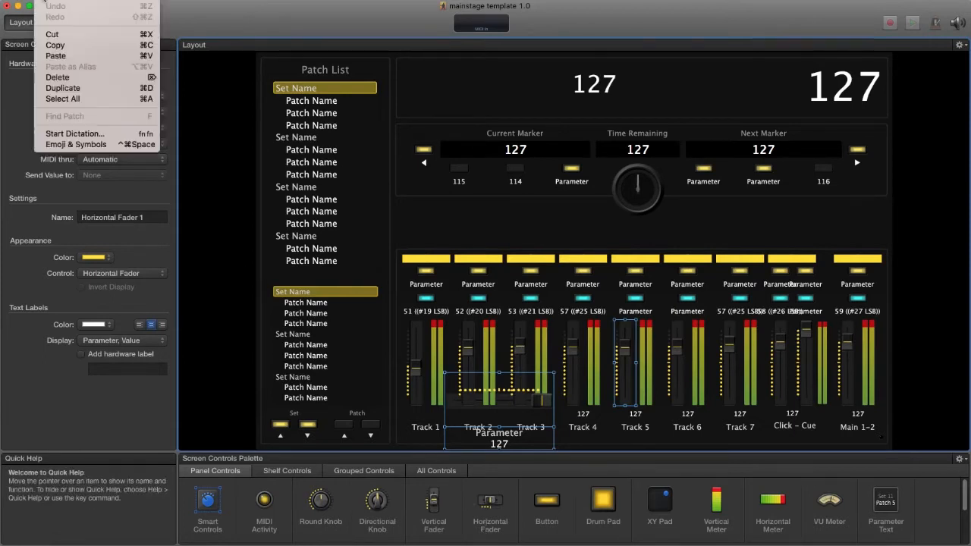
left_click(201, 19)
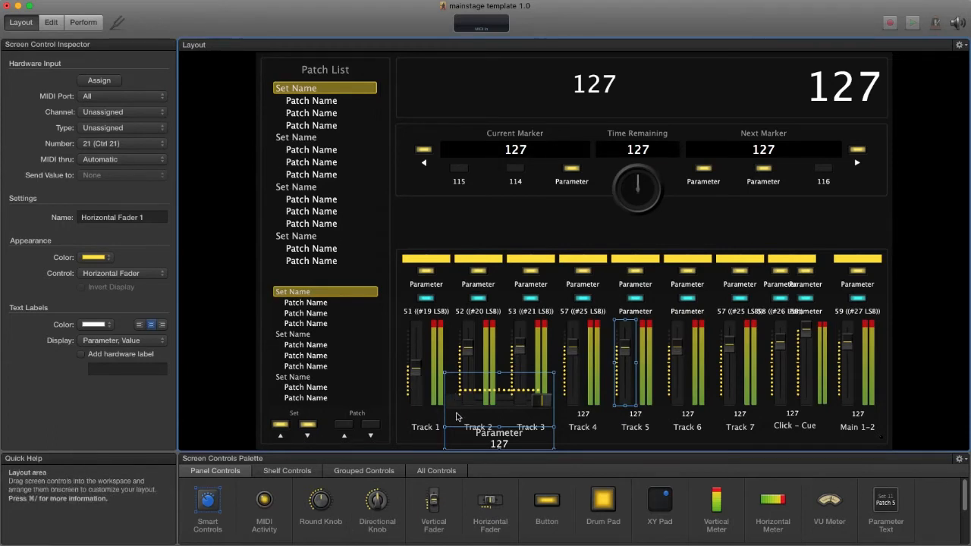
key("Delete")
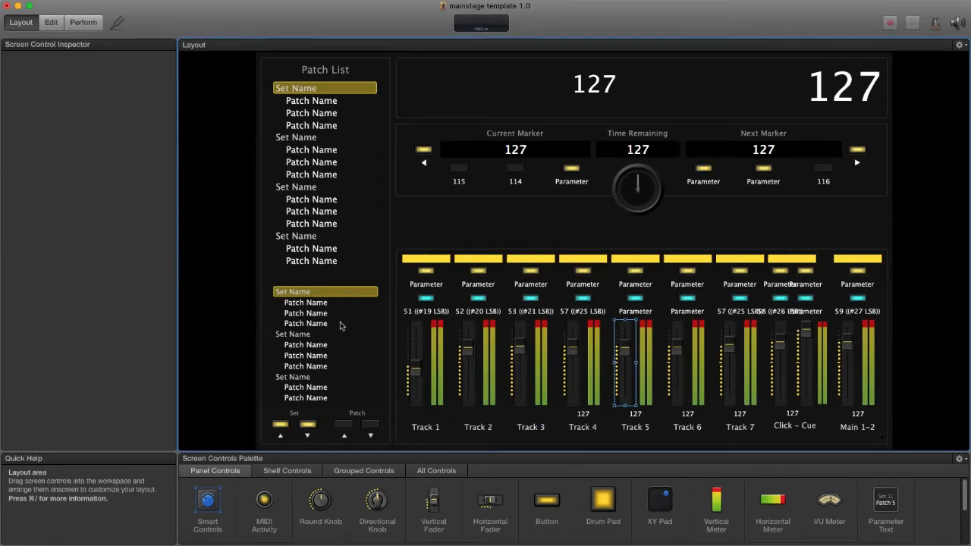
Step: Return to Edit mode, inspect the previous and next set controls, and go back to the previous patch
left_click(57, 27)
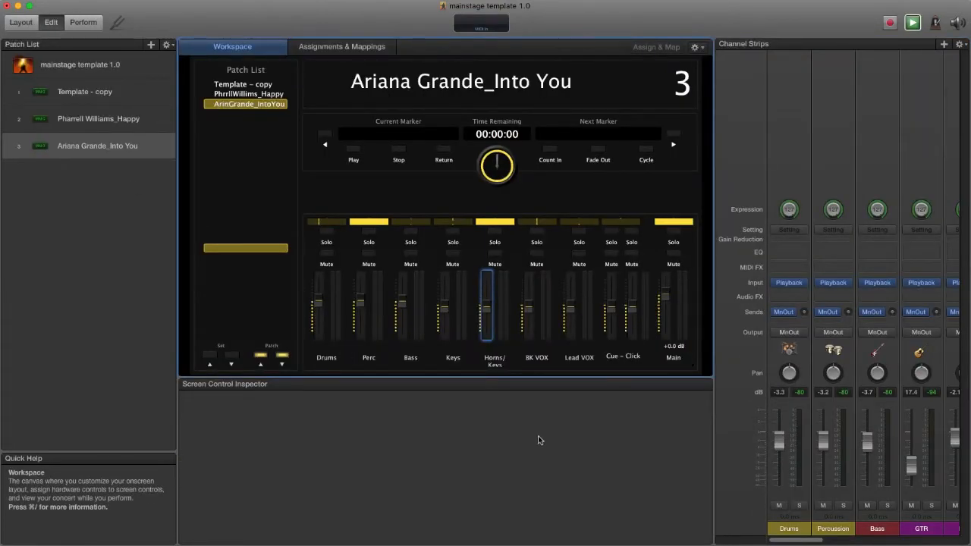
left_click(207, 356)
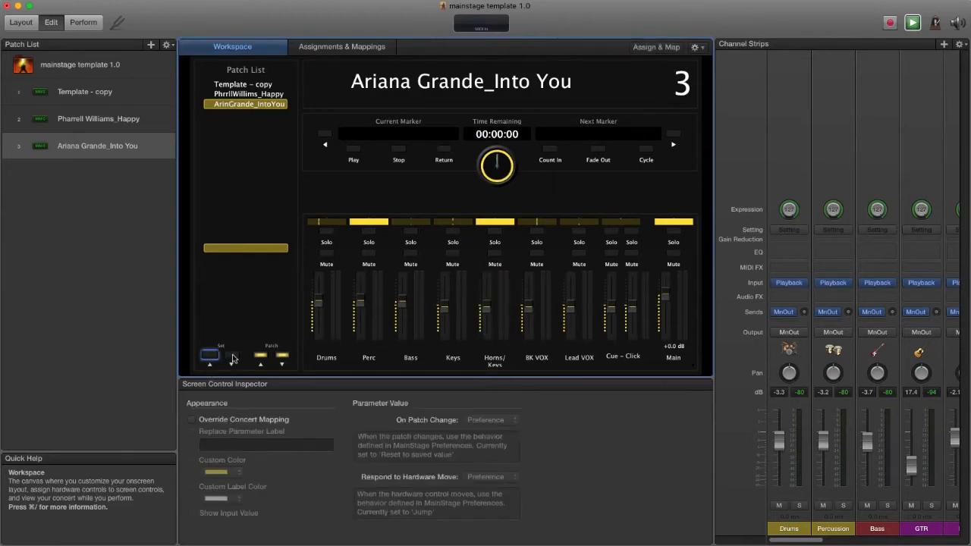
left_click(232, 356)
left_click(261, 356)
left_click(261, 357)
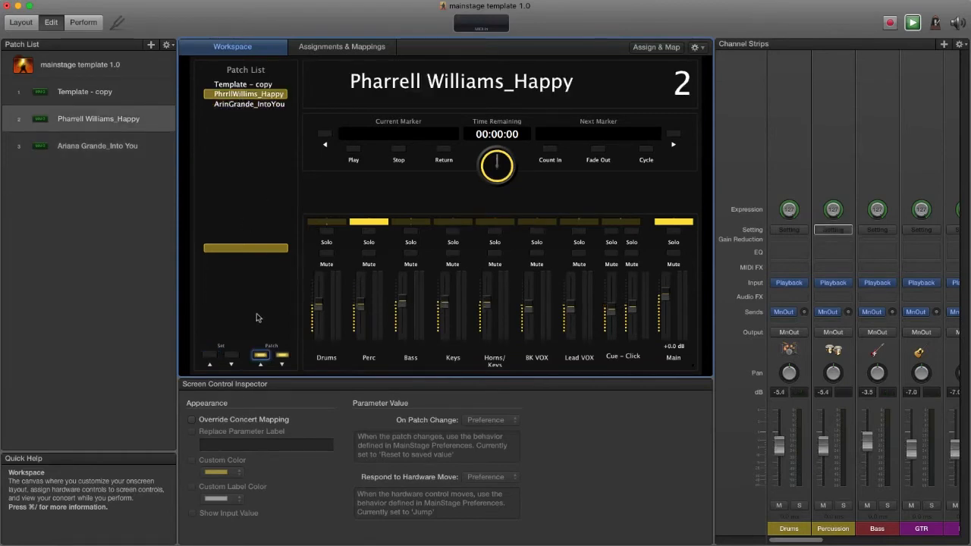
Step: Alternate between Ariana Grande_Into You and Pharrell Williams_Happy with the patch navigation controls, ending on Pharrell Williams_Happy
left_click(282, 357)
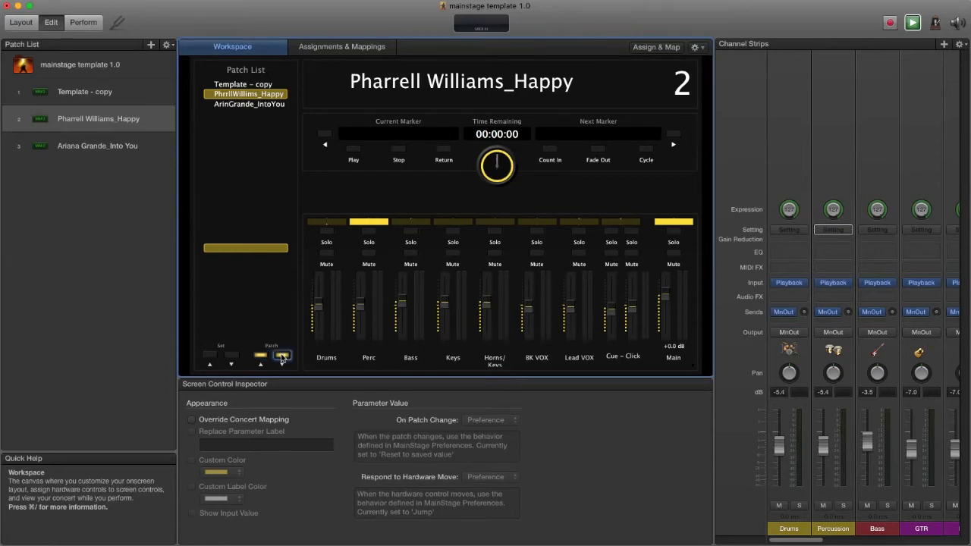
left_click(282, 357)
left_click(260, 358)
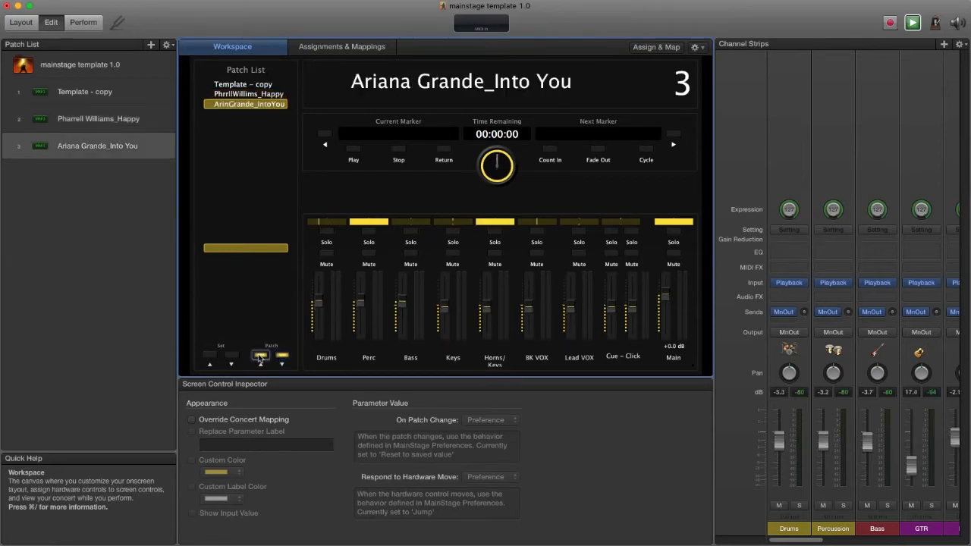
left_click(260, 358)
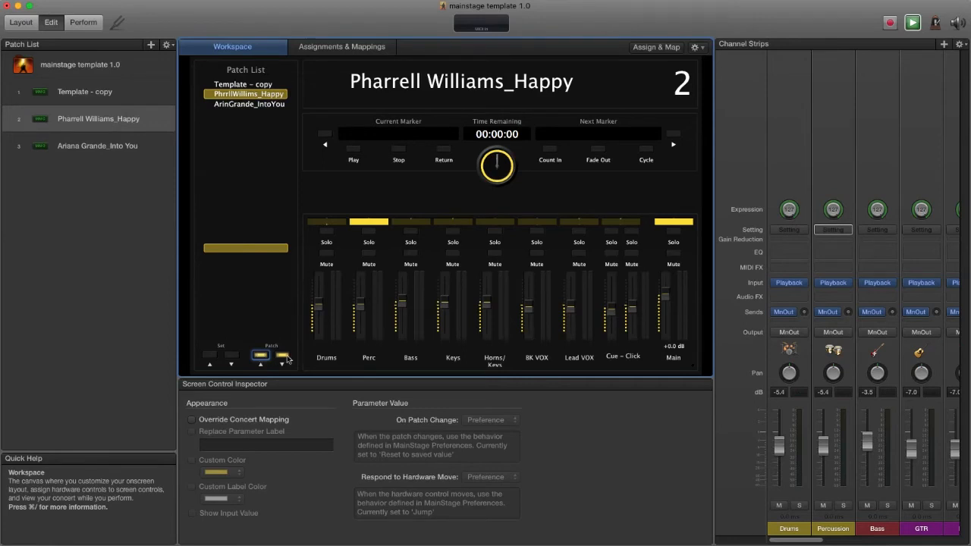
left_click(284, 357)
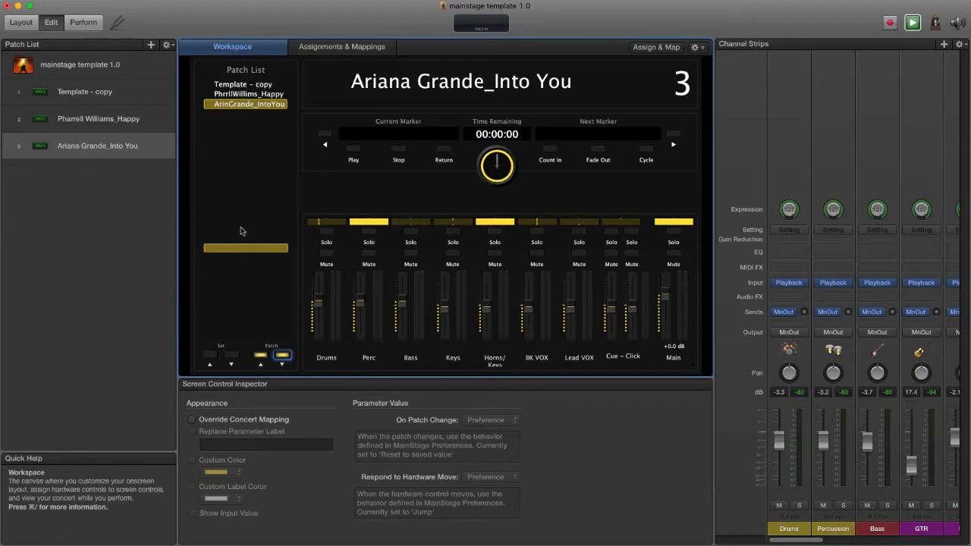
left_click(261, 357)
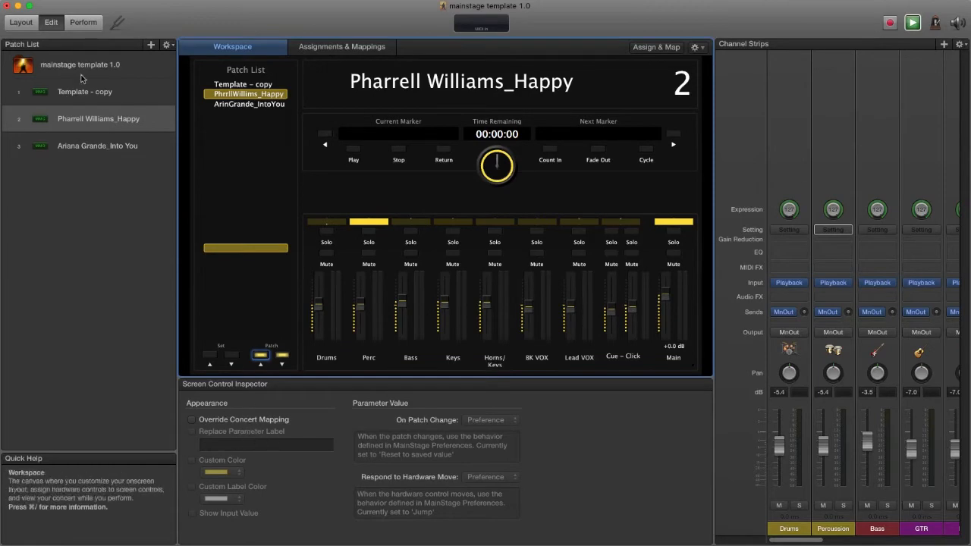
Step: Inspect the previous-set button's hardware input settings and available MIDI ports in Layout mode, and return to Edit mode
left_click(24, 28)
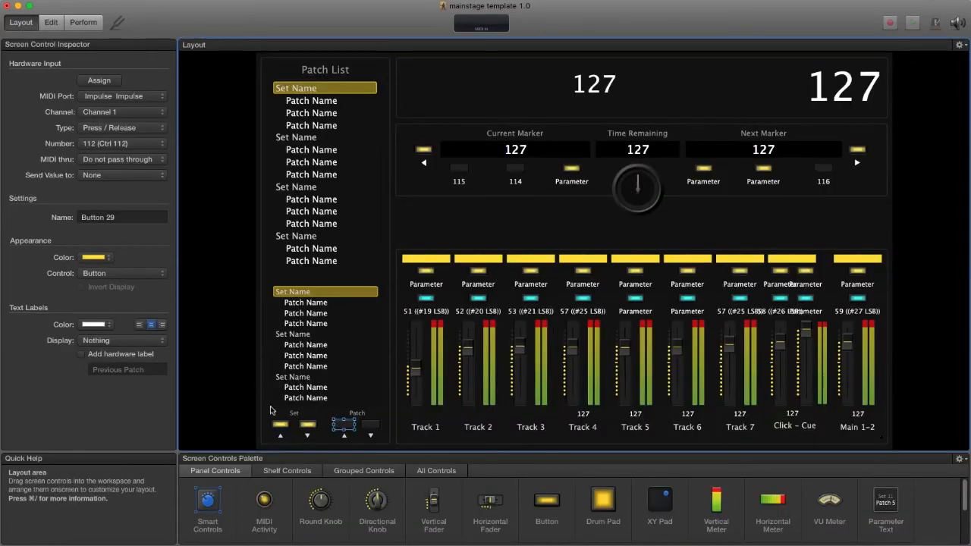
left_click(282, 426)
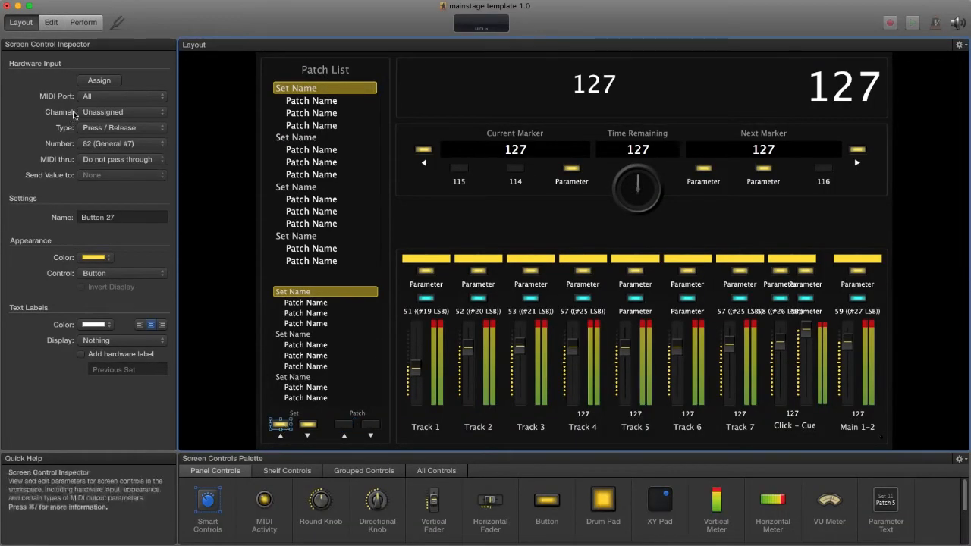
left_click(107, 97)
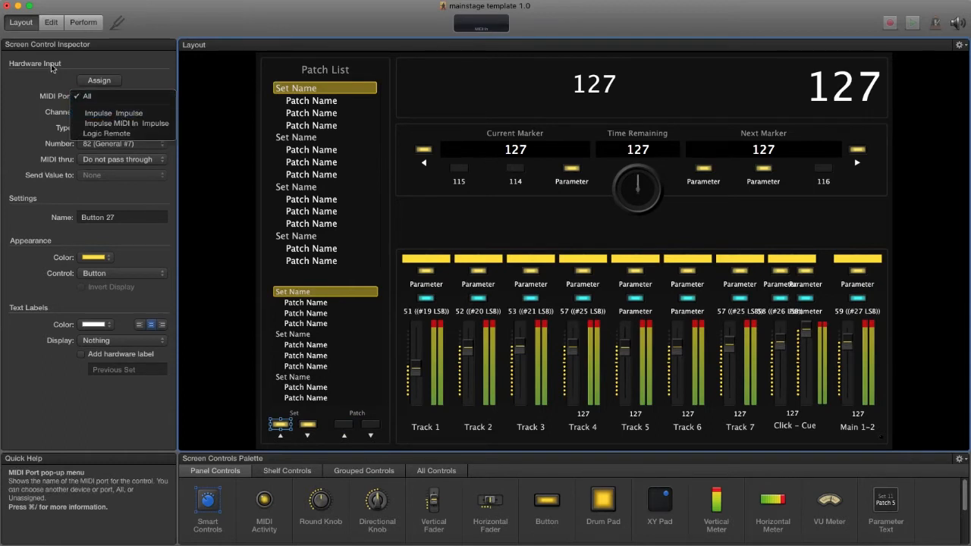
left_click(53, 28)
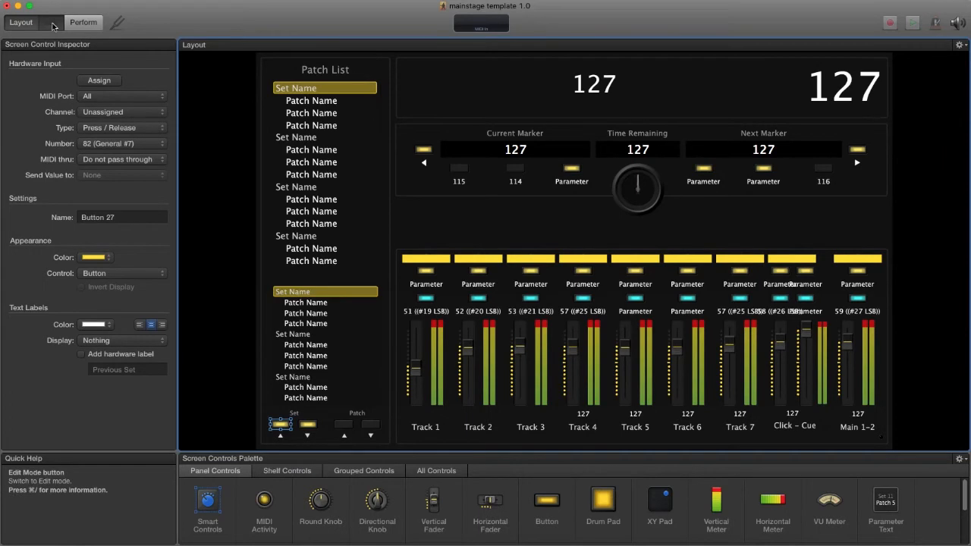
left_click(51, 22)
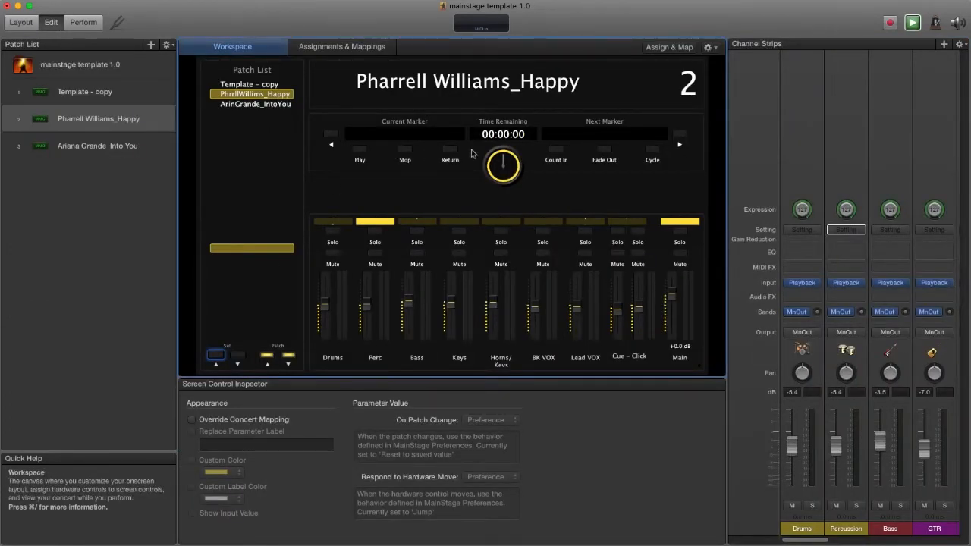
left_click(23, 22)
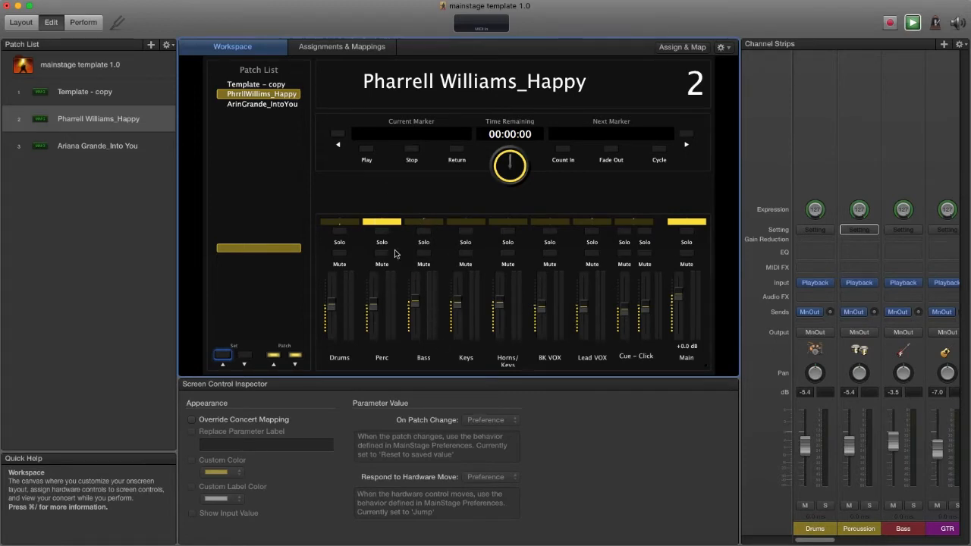
Step: Play Pharrell Williams_Happy in Perform mode, return to Edit mode and stop the playback
left_click(86, 23)
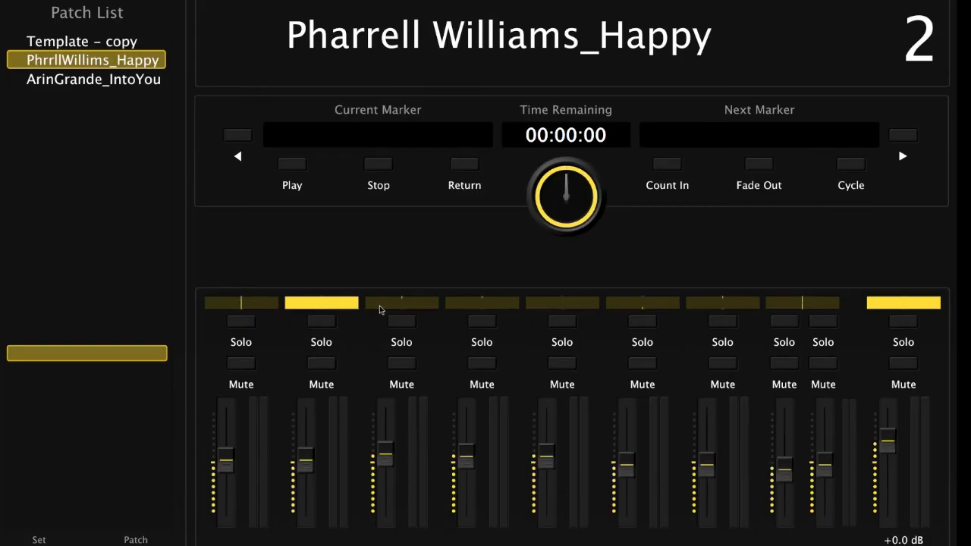
left_click(293, 164)
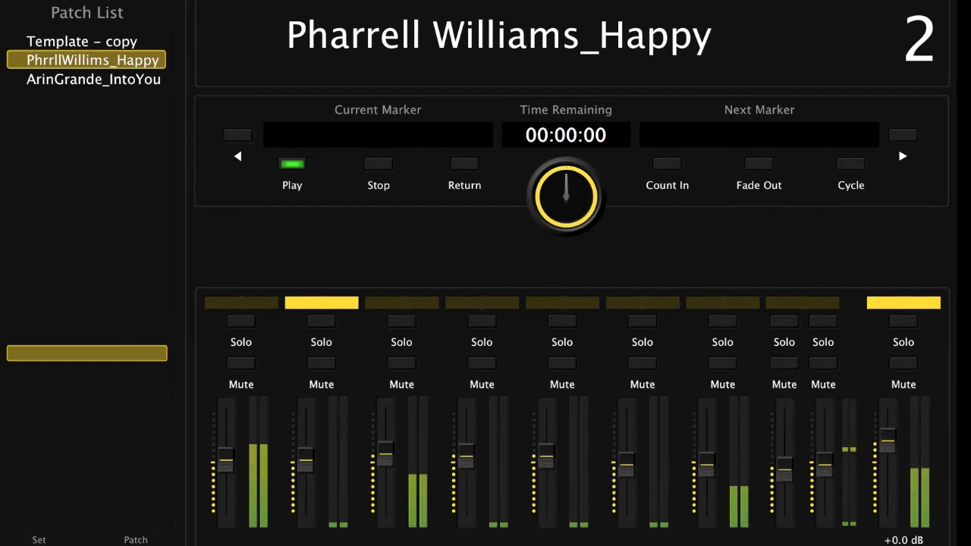
key("Escape")
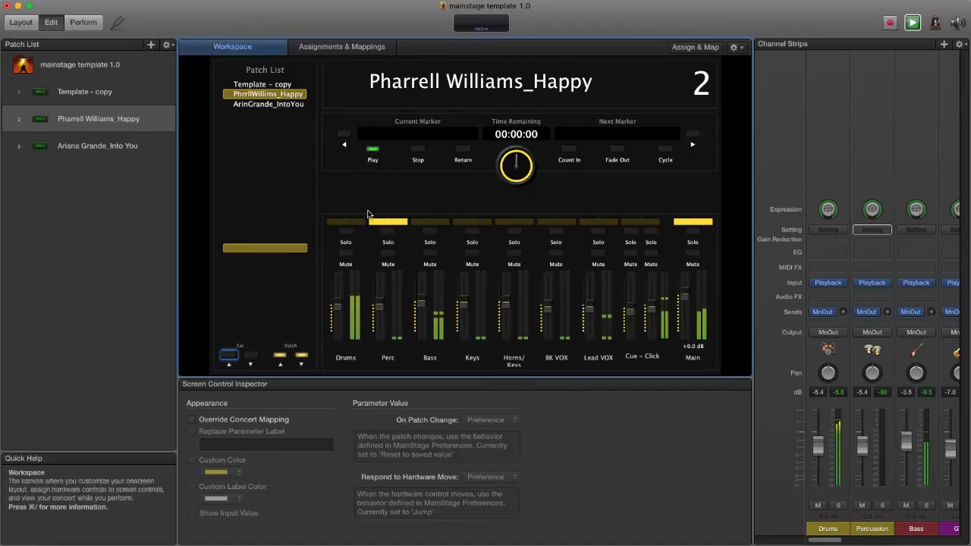
left_click(373, 149)
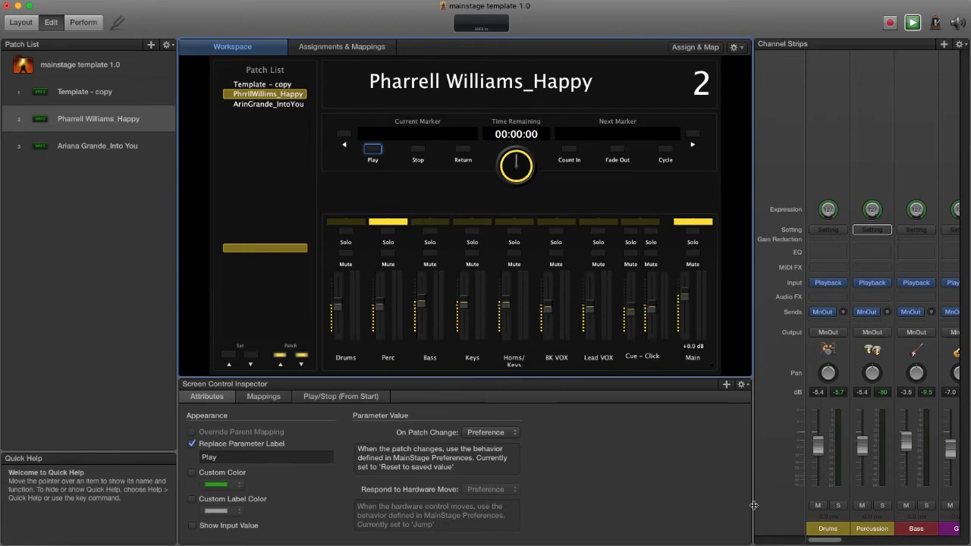
Step: Widen the channel strips area and choose Main as the output of the Main Out strip
left_click_drag(754, 505, 514, 505)
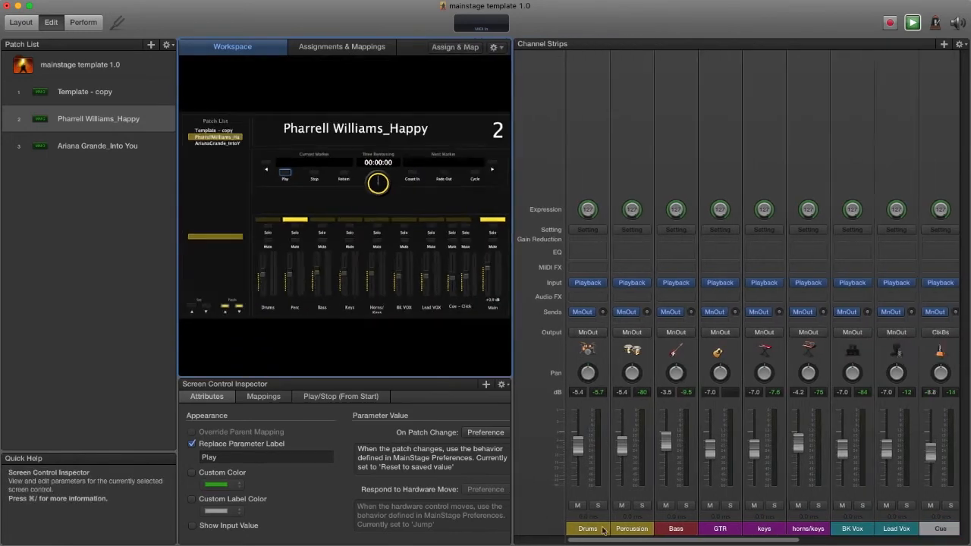
left_click_drag(666, 542, 781, 542)
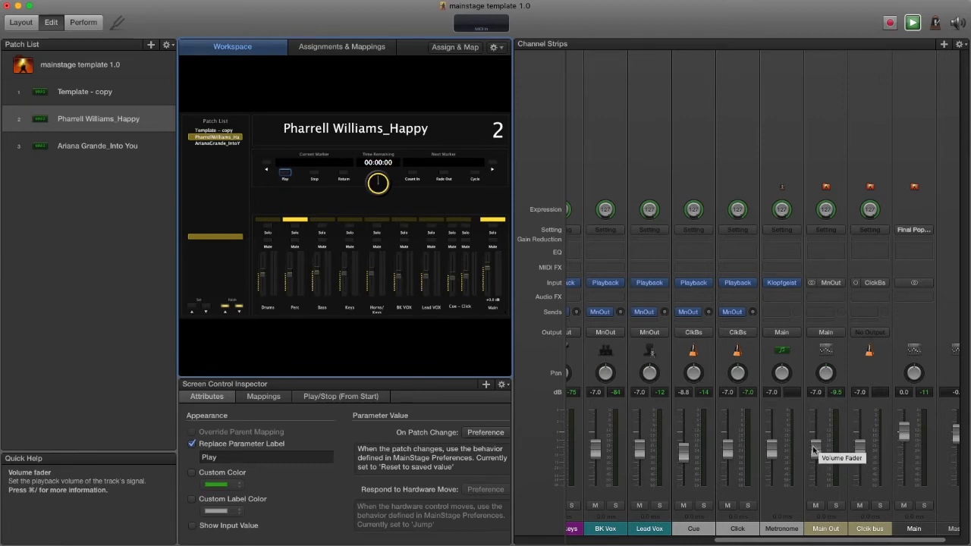
left_click(827, 332)
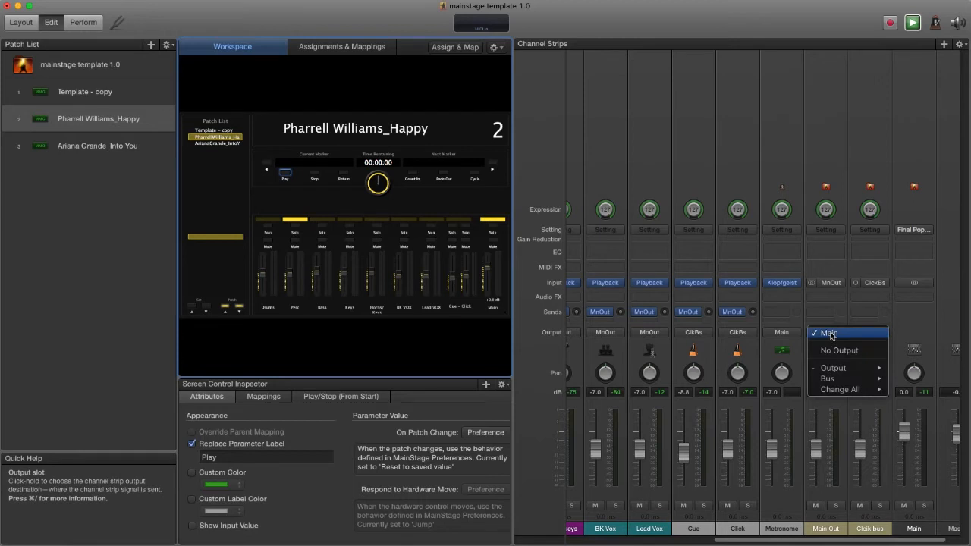
mouse_move(838, 369)
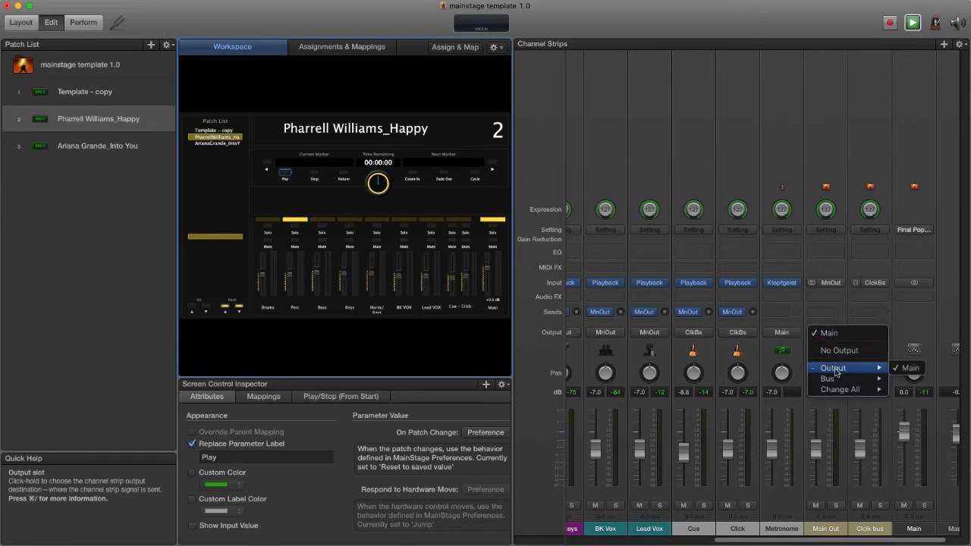
left_click(911, 369)
left_click(910, 324)
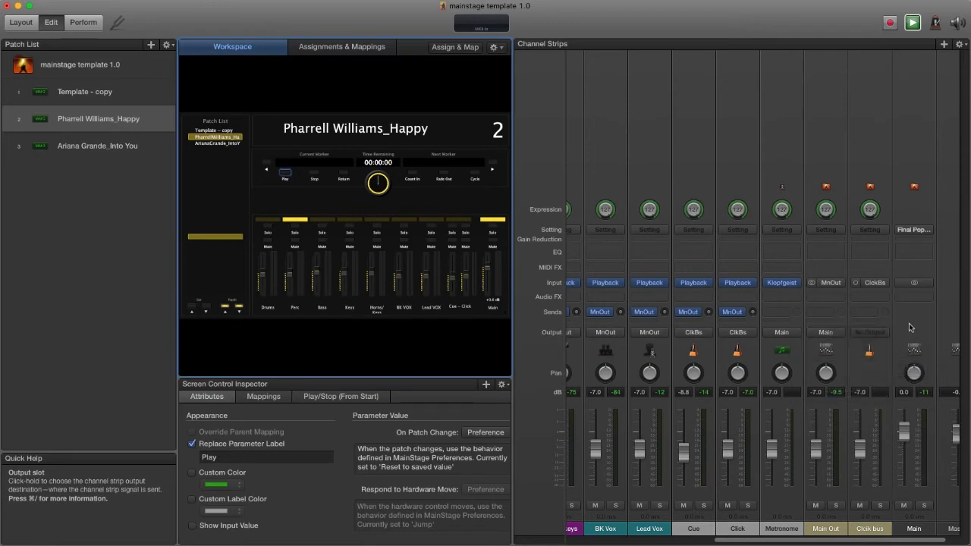
Step: Route the Click bus channel strip's output to Main
left_click(869, 529)
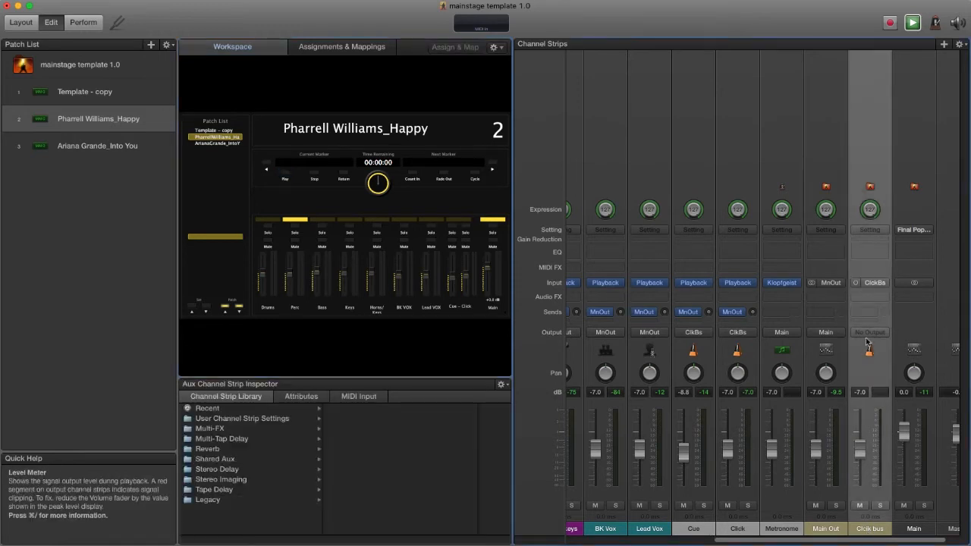
left_click(869, 333)
left_click(869, 334)
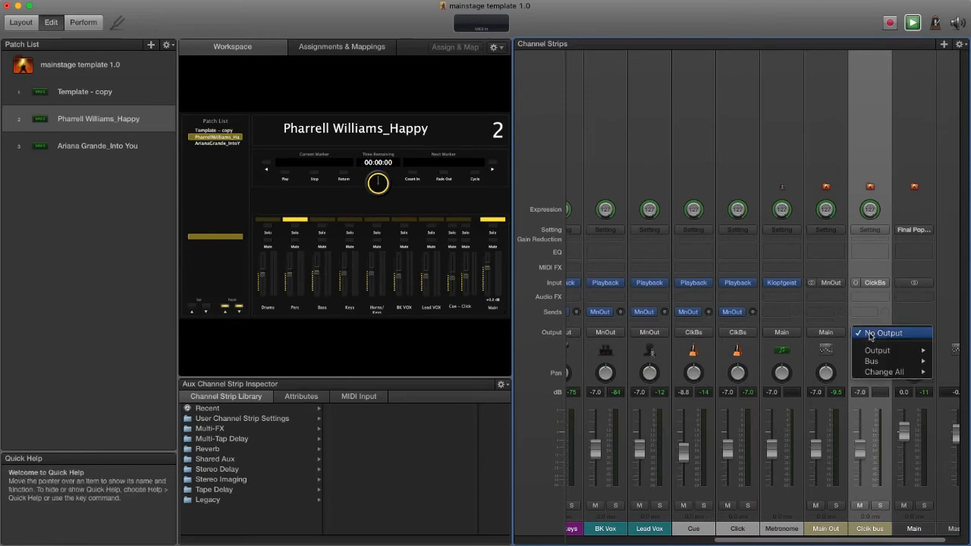
mouse_move(888, 351)
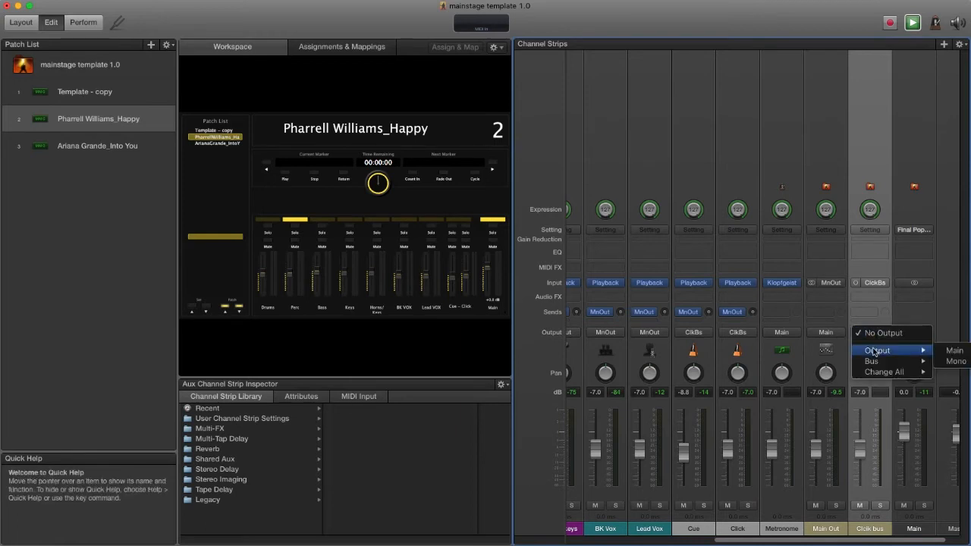
left_click(954, 351)
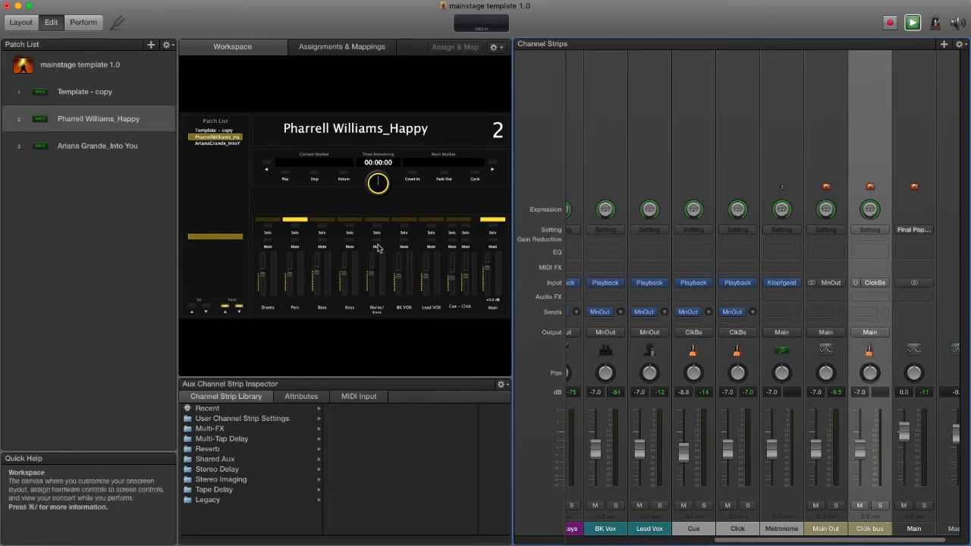
Step: Play and stop Pharrell Williams_Happy, and start playback of the Ariana Grande_Into You patch
left_click(285, 176)
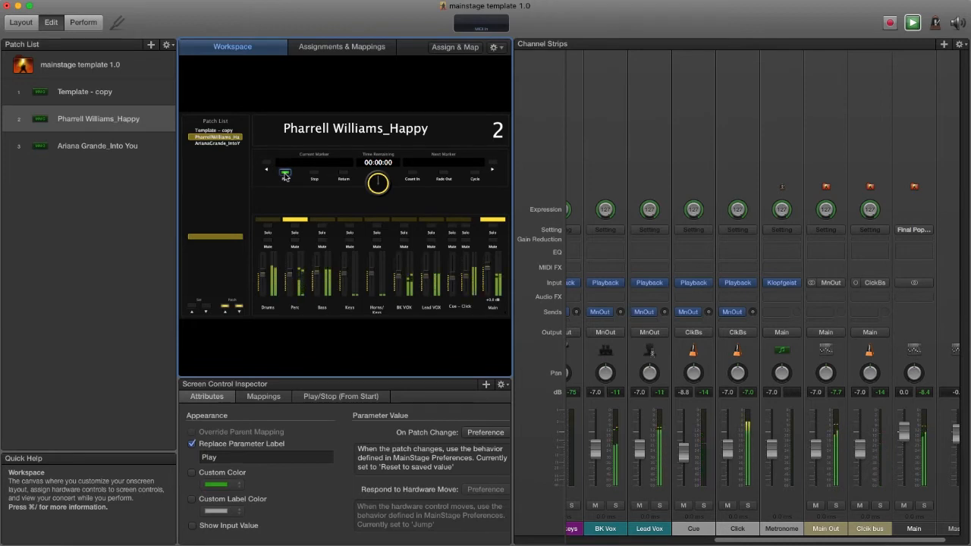
left_click(285, 176)
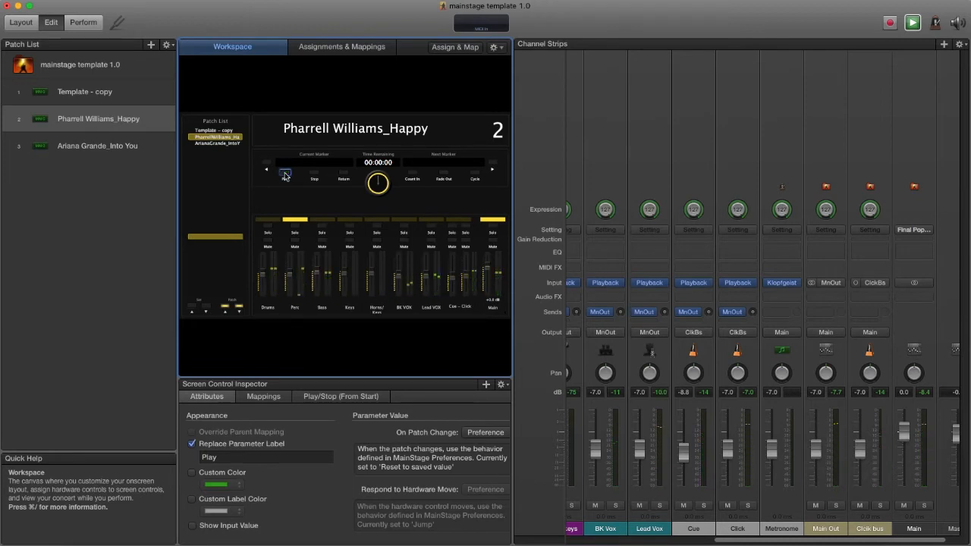
left_click(96, 145)
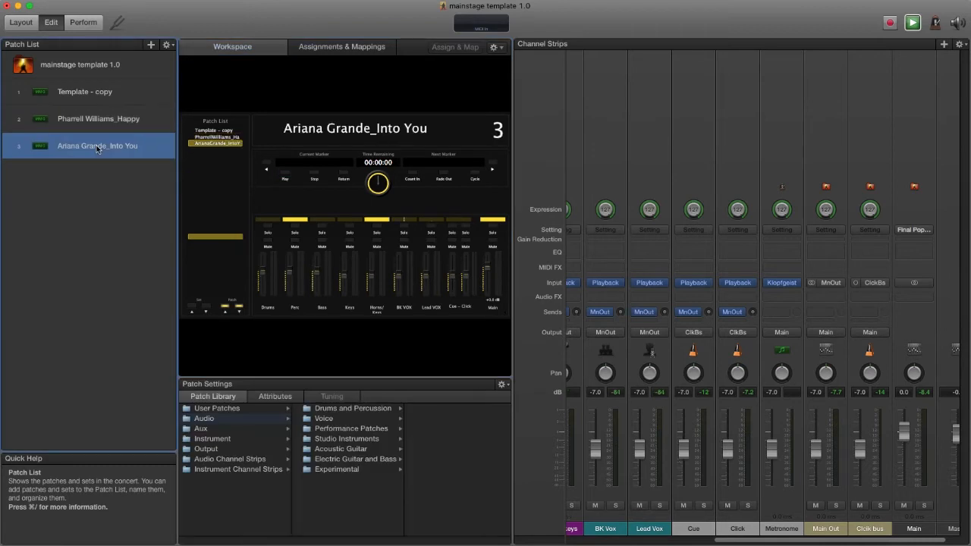
left_click(285, 176)
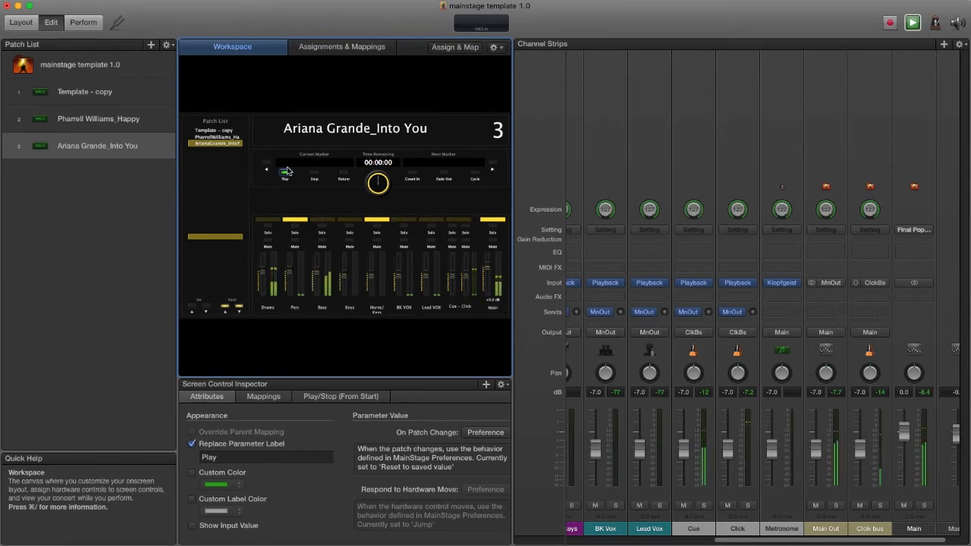
Step: Check the Click bus output options during playback, keep Main selected, and stop the Ariana Grande_Into You playback
left_click(875, 334)
left_click(874, 334)
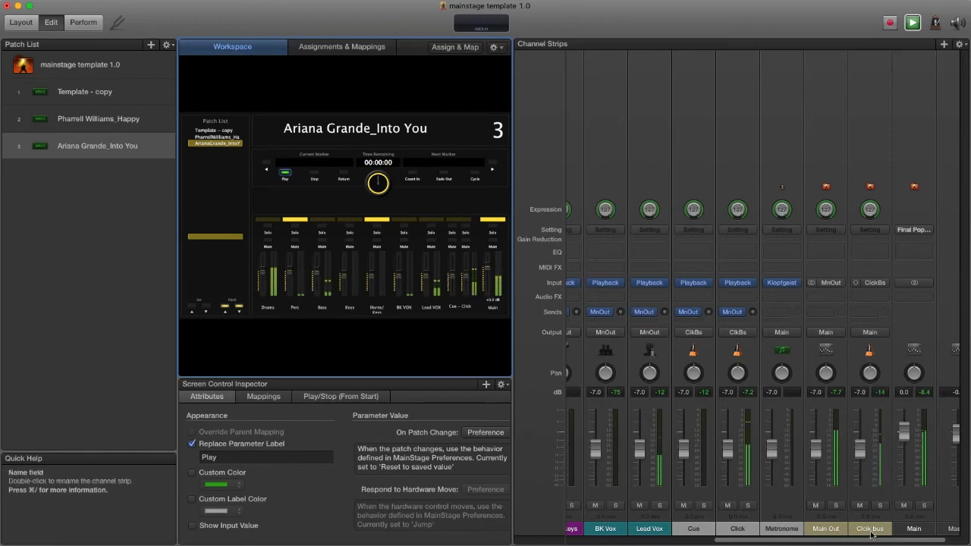
left_click(875, 334)
mouse_move(879, 368)
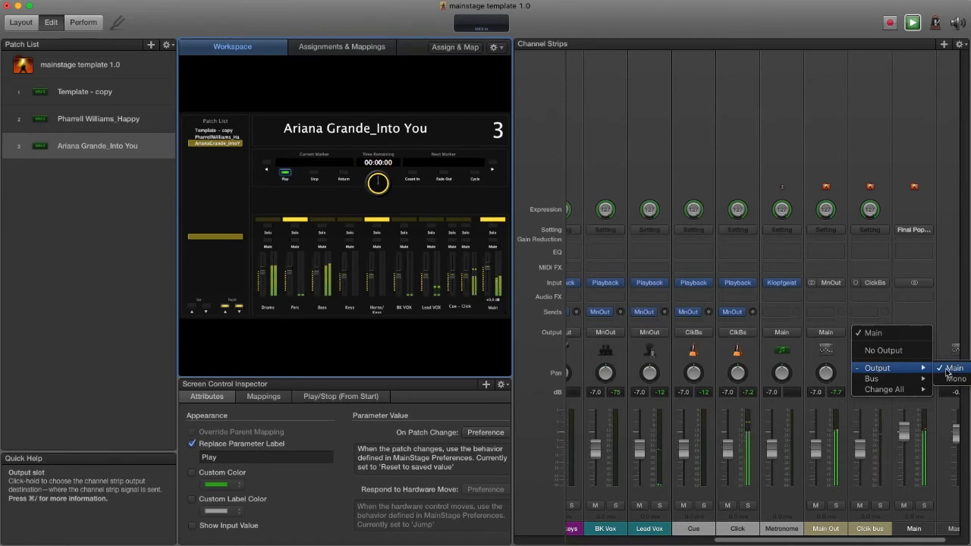
left_click(949, 370)
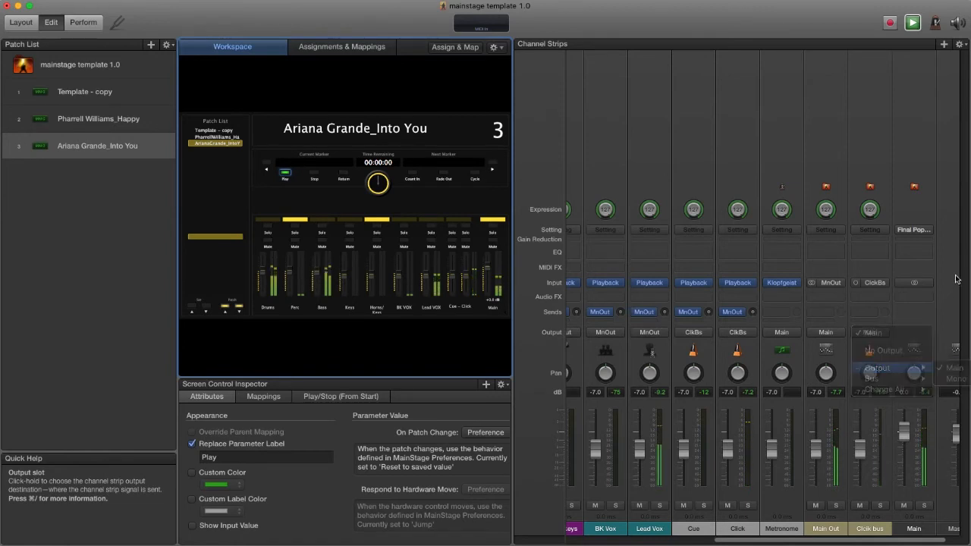
left_click(284, 173)
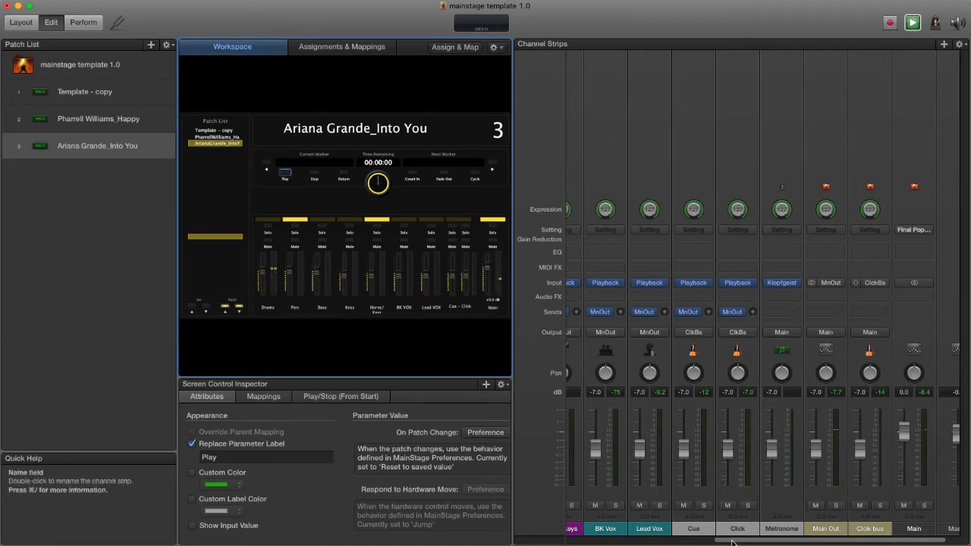
Step: Compare the Drums-to-Cue fader levels of the Pharrell Williams_Happy and Ariana Grande_Into You patches
left_click_drag(733, 542, 587, 541)
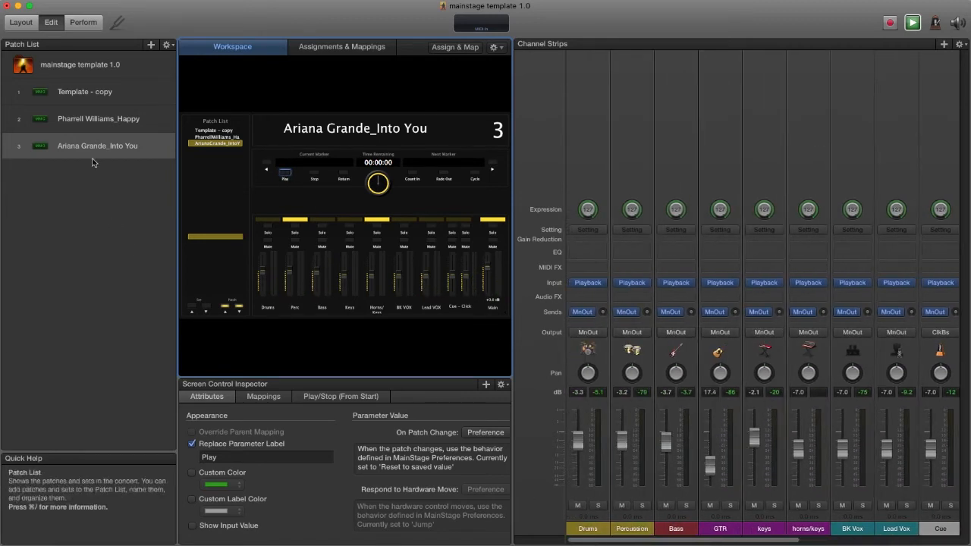
left_click(79, 121)
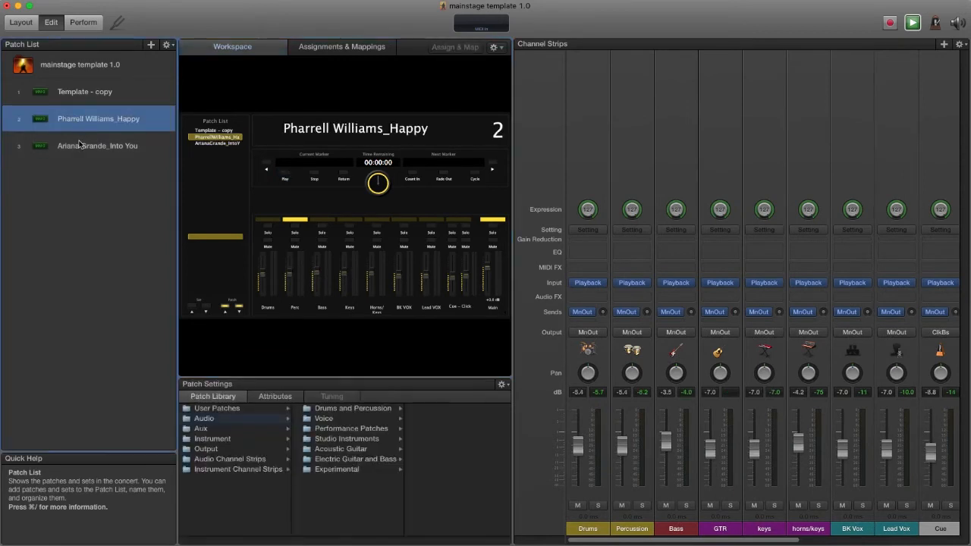
left_click(78, 145)
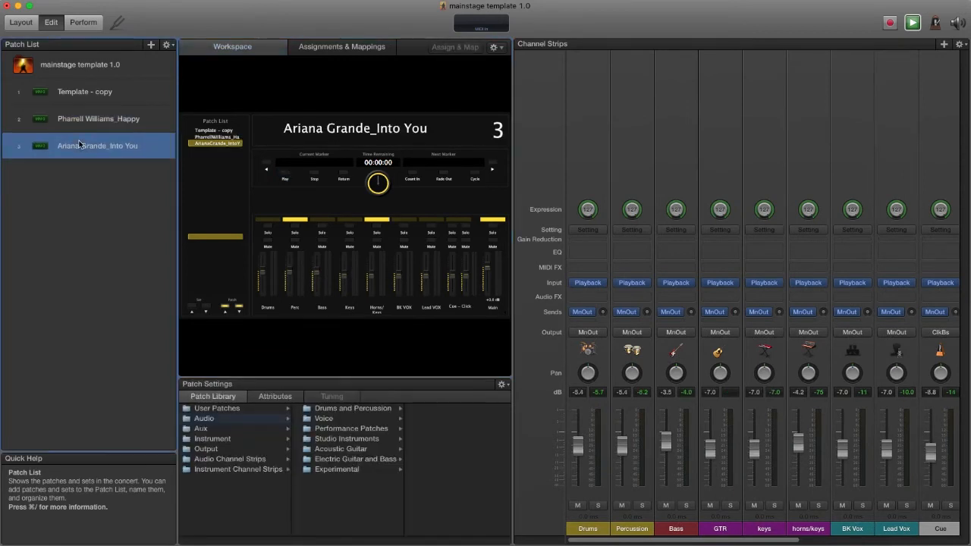
Step: Duplicate the Template - copy patch in the patch list
left_click(76, 93)
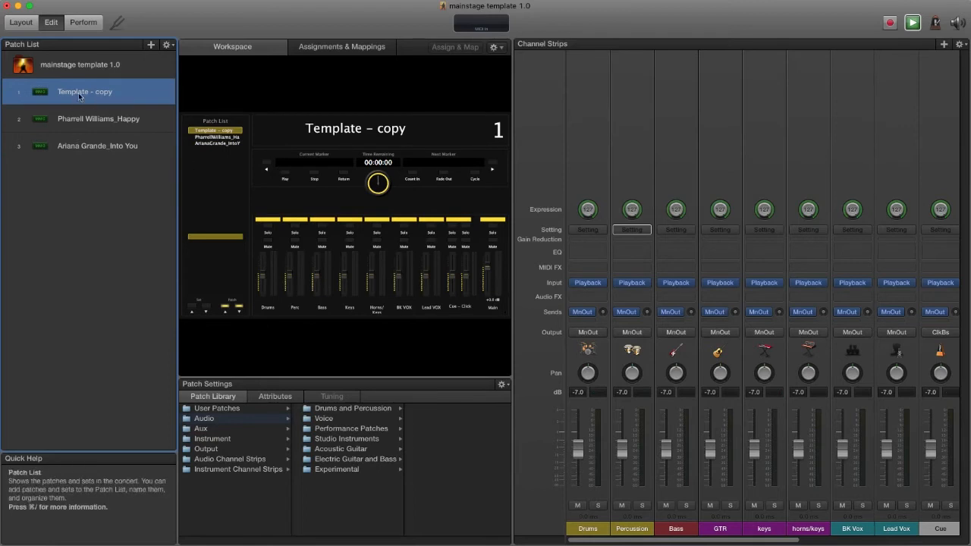
left_click(47, 0)
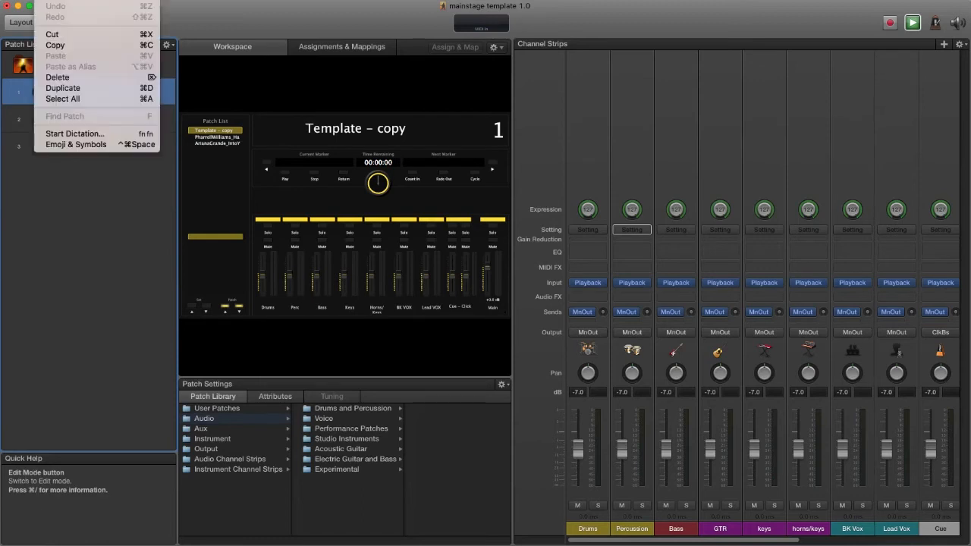
left_click(71, 90)
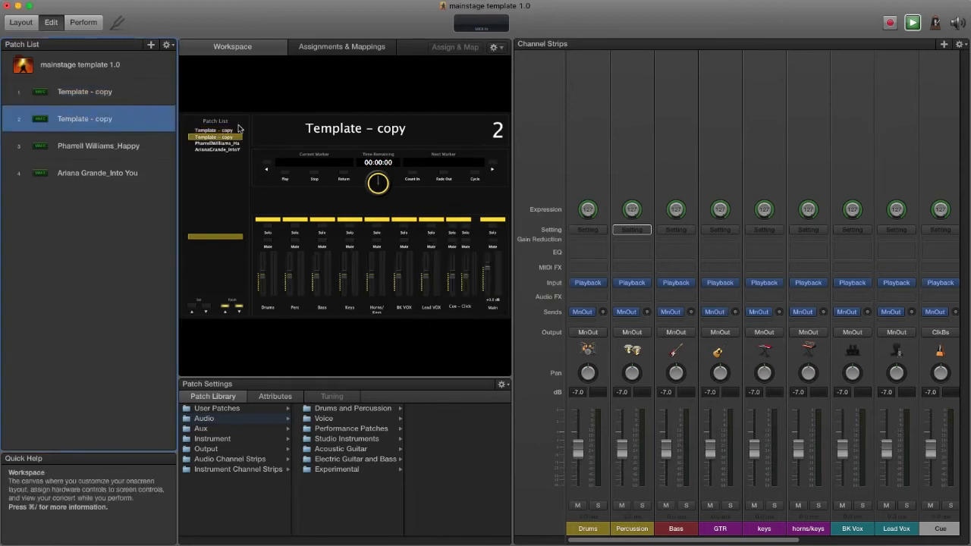
Step: Rename the second Template - copy patch as "new song"
left_click(88, 96)
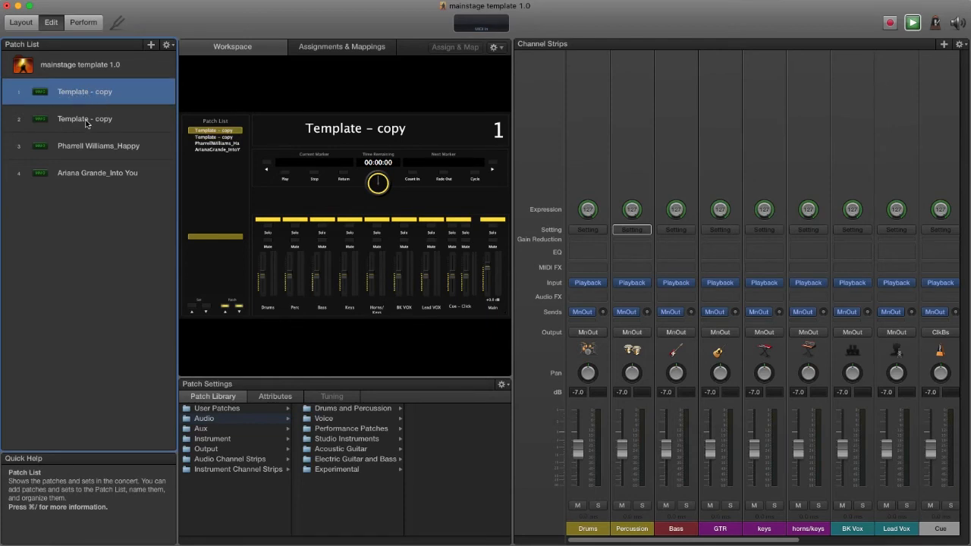
left_click(86, 126)
left_click(86, 122)
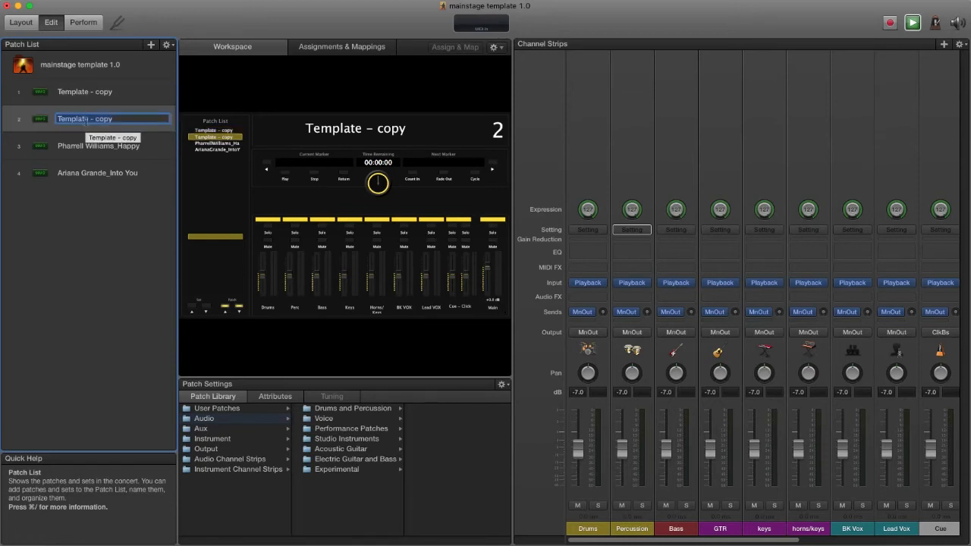
type("new song")
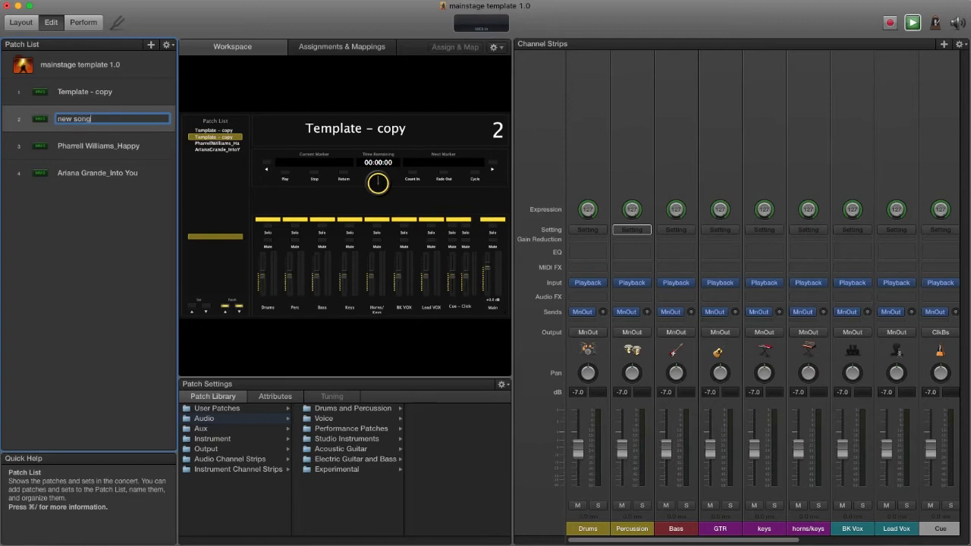
key("Return")
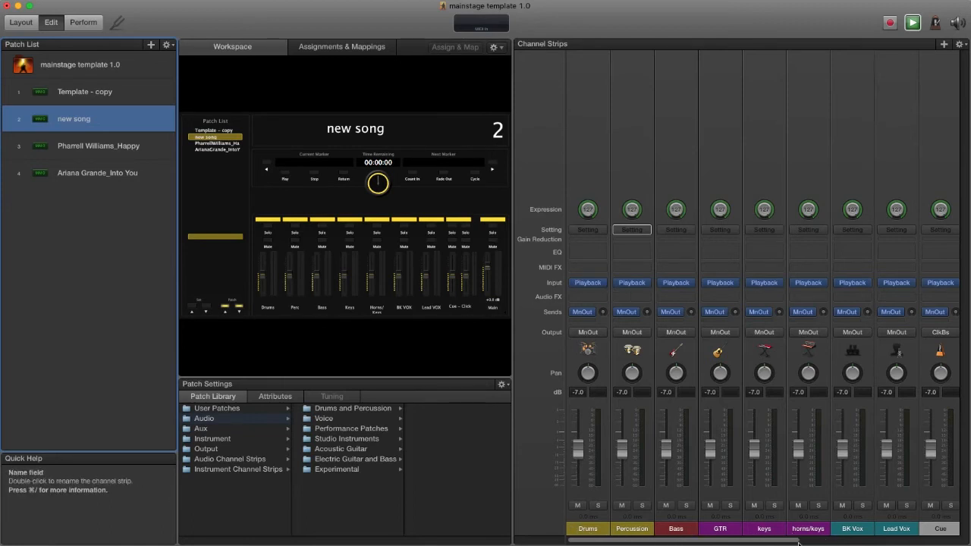
Step: Inspect the Playback instrument on the new song patch's Drums channel strip, and close its window
left_click_drag(782, 541, 753, 542)
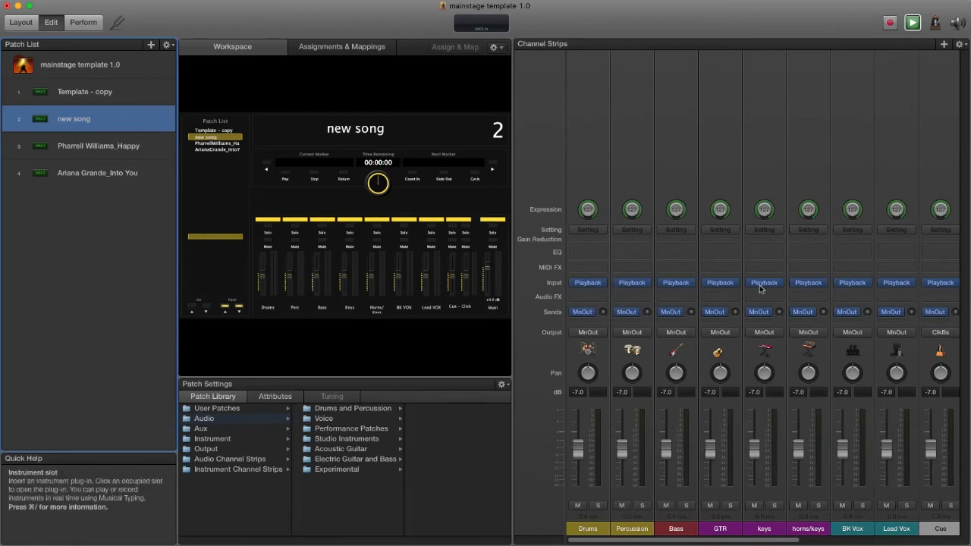
left_click(589, 284)
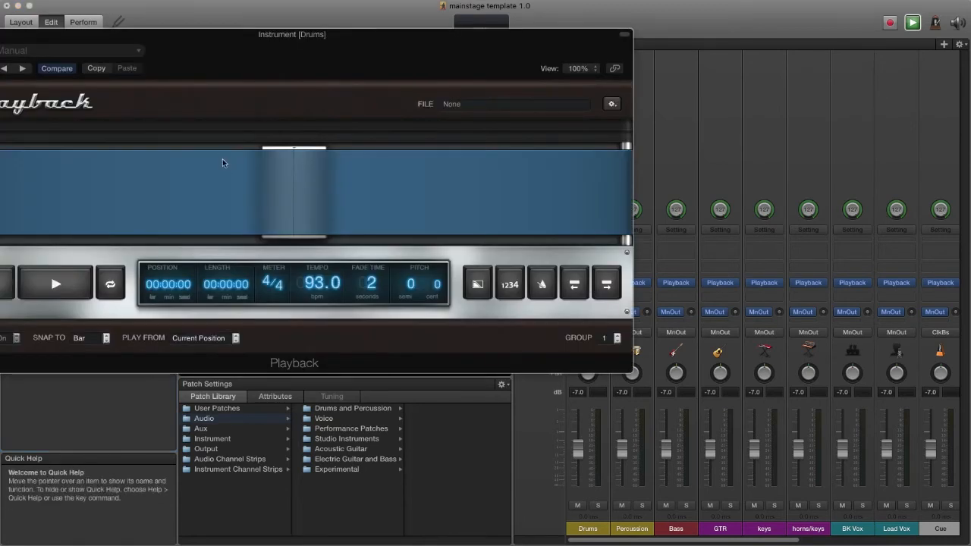
key("super+w")
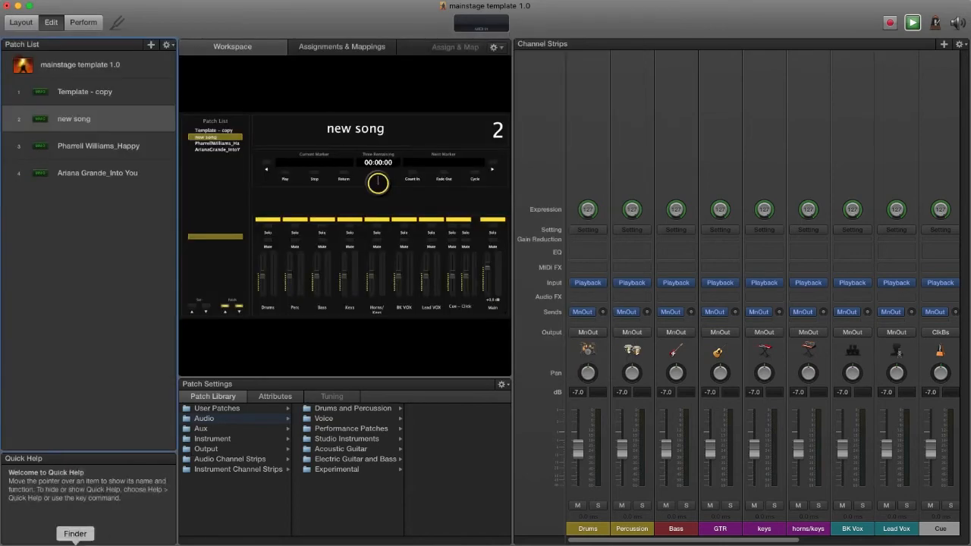
Step: Switch to Finder and open the set 3mp3s folder inside the Set3 folder
left_click(75, 545)
left_click(356, 194)
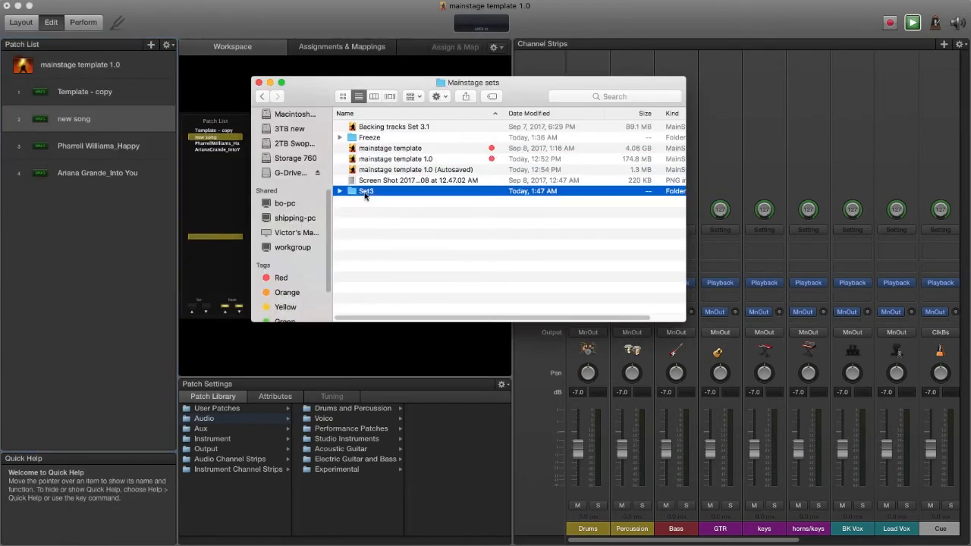
double_click(353, 194)
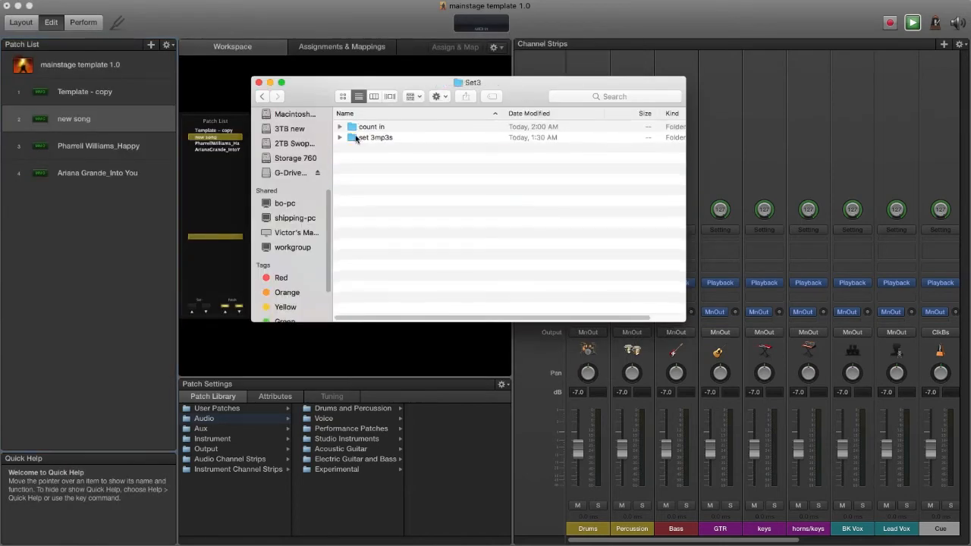
double_click(355, 138)
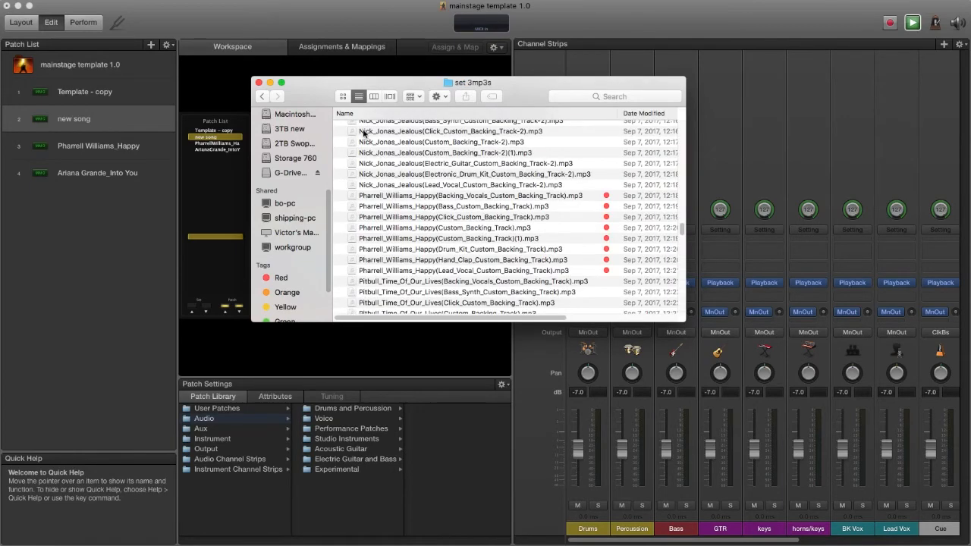
Step: Load Nick_Jonas_Jealous(Click_Custom_Backing_Track-2).mp3 from the set 3mp3s folder into the Playback instrument of the new song patch's Click strip
left_click(364, 133)
left_click_drag(393, 84, 106, 142)
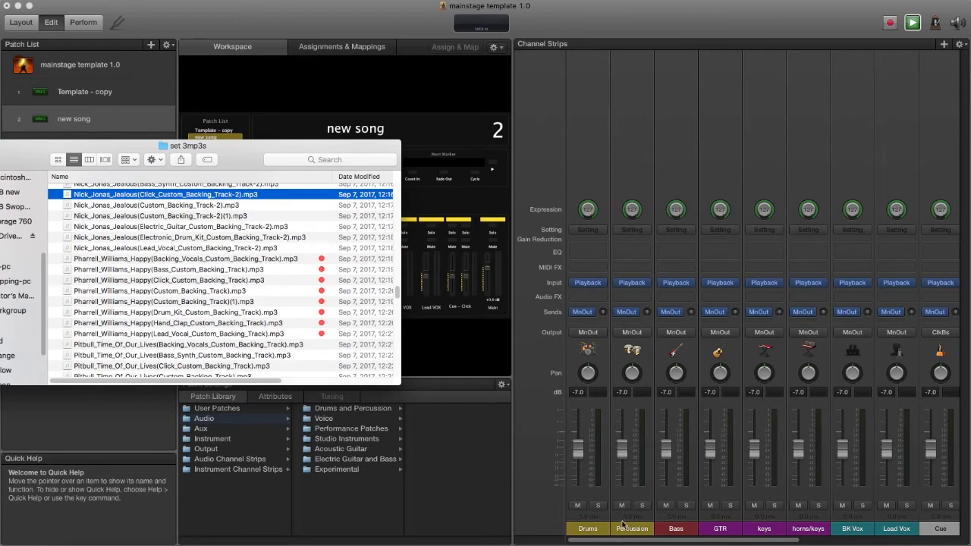
left_click_drag(624, 540, 676, 539)
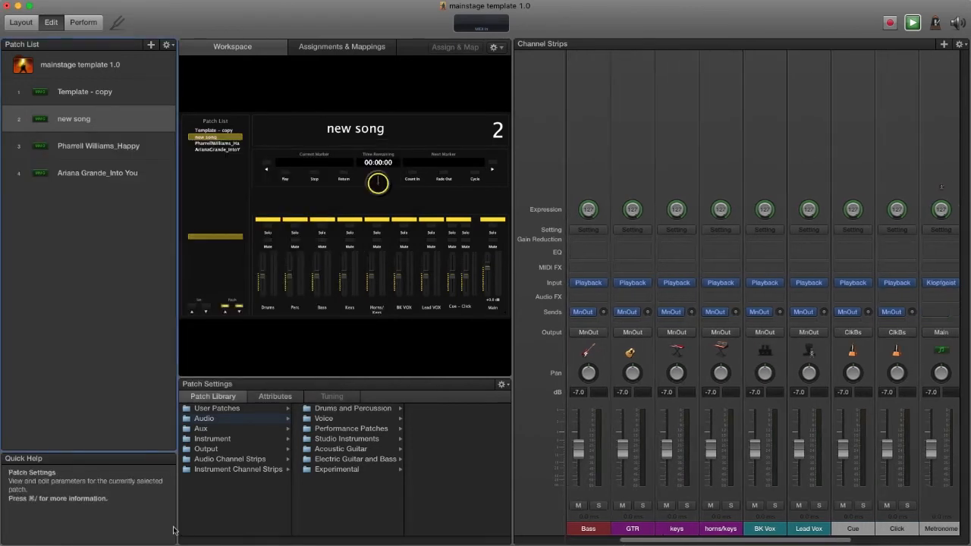
left_click(74, 544)
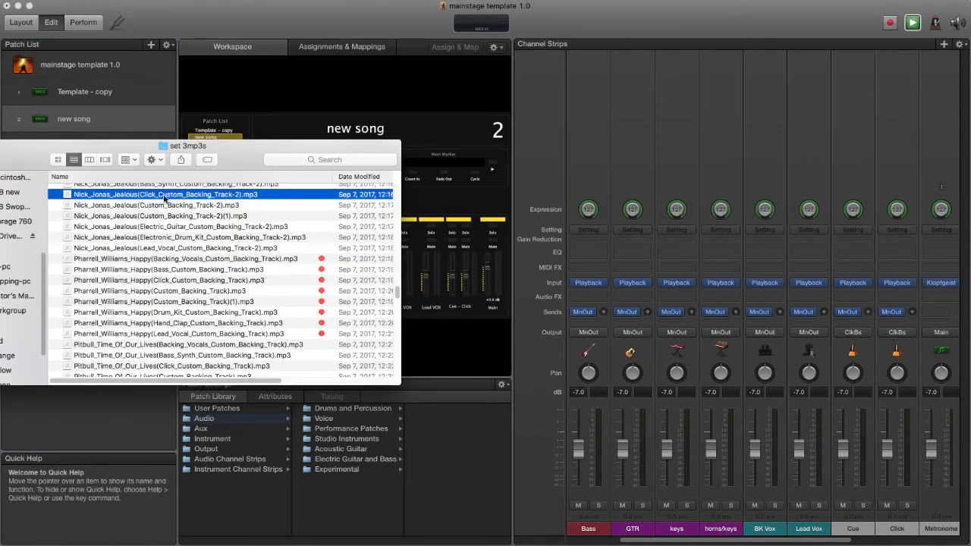
left_click_drag(165, 198, 895, 283)
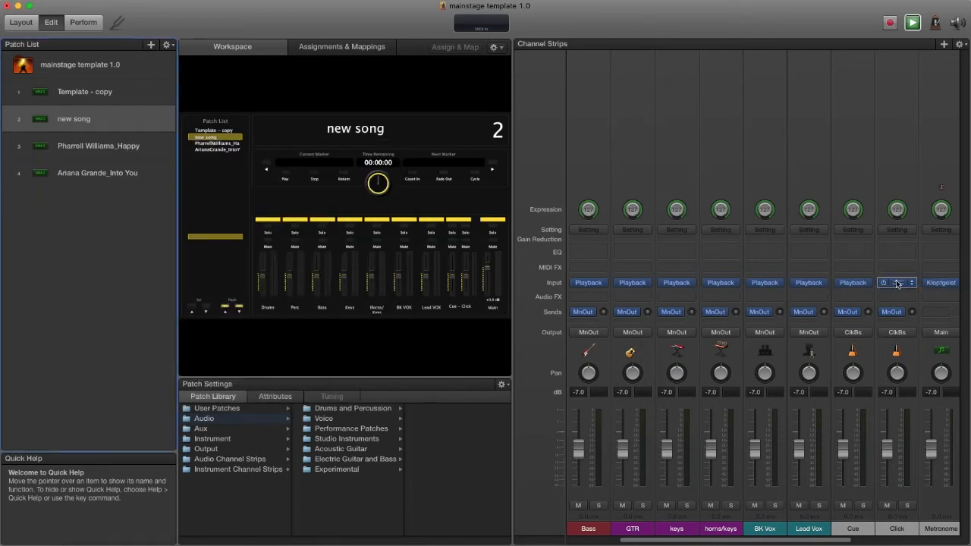
Step: Audition the Nick_Jonas_Jealous click track in the Click strip's Playback instrument, stop it, and close the instrument window
left_click(898, 283)
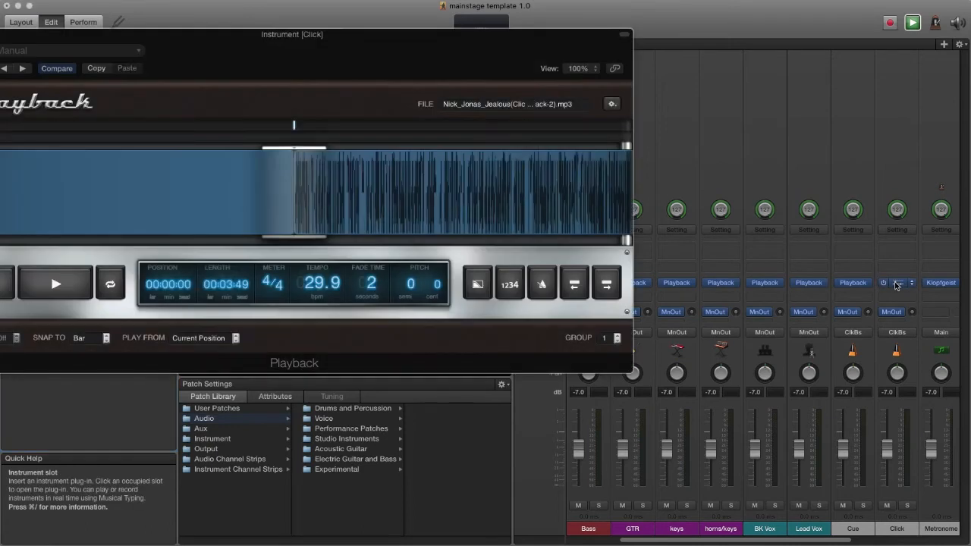
left_click(55, 284)
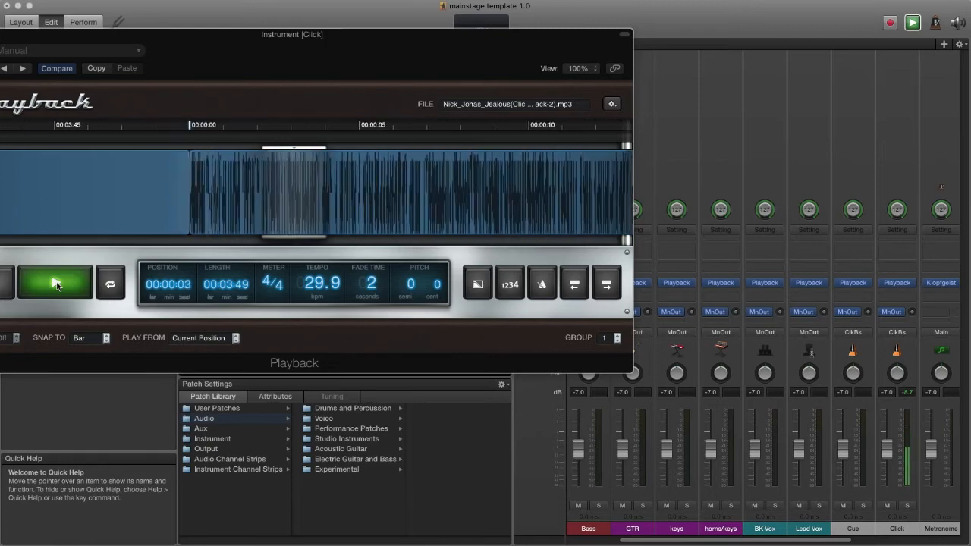
left_click(56, 284)
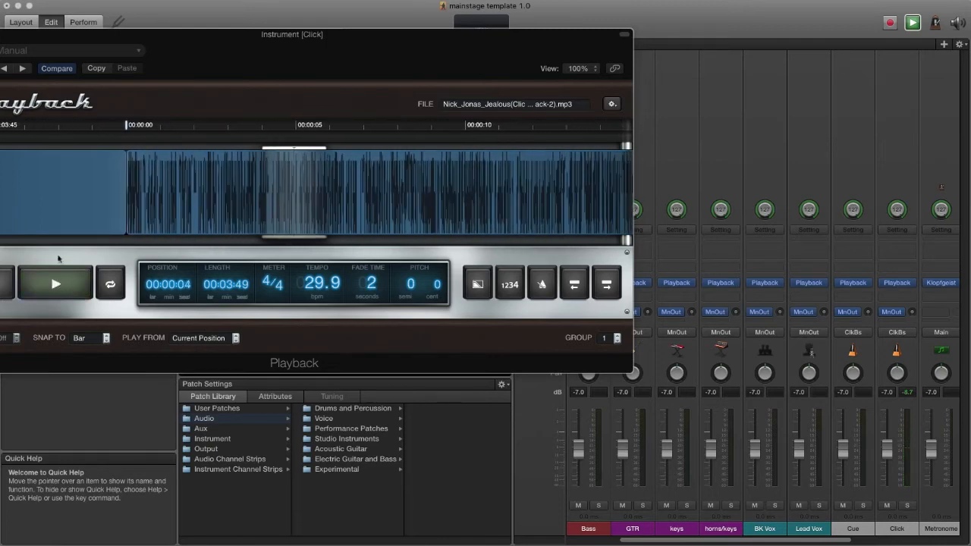
key("super+w")
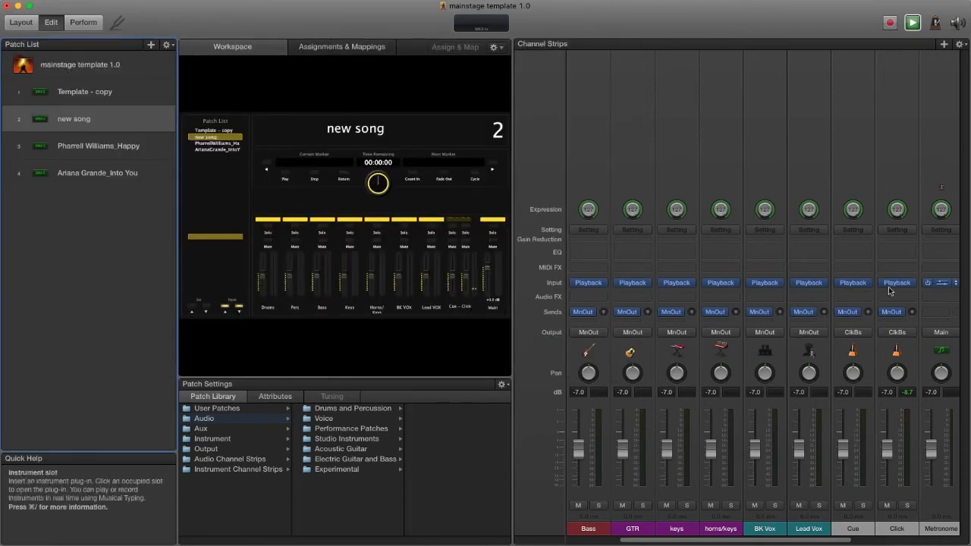
Step: Clear the loaded audio file from the Click strip's Playback instrument in the new song patch, and close its window
left_click(897, 283)
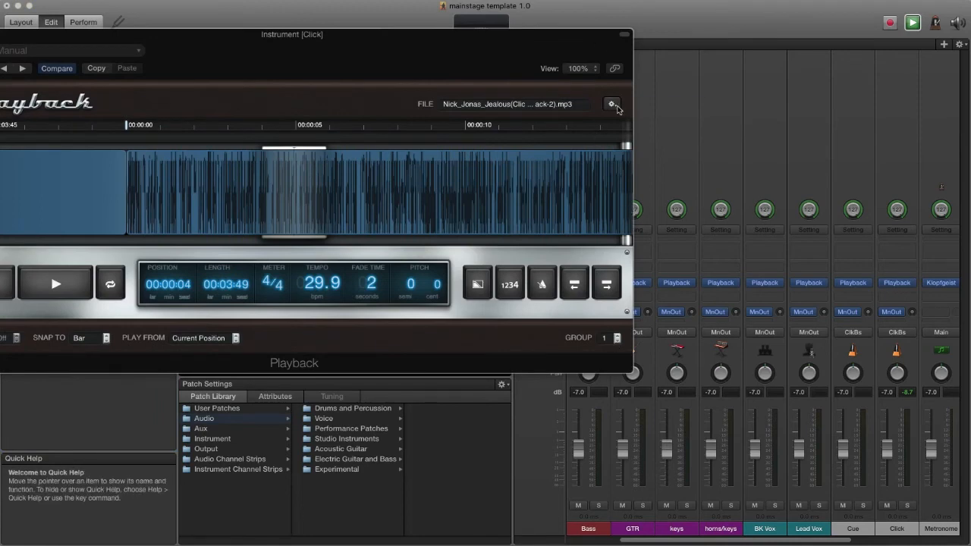
left_click(612, 104)
left_click(532, 57)
left_click(613, 104)
left_click(621, 114)
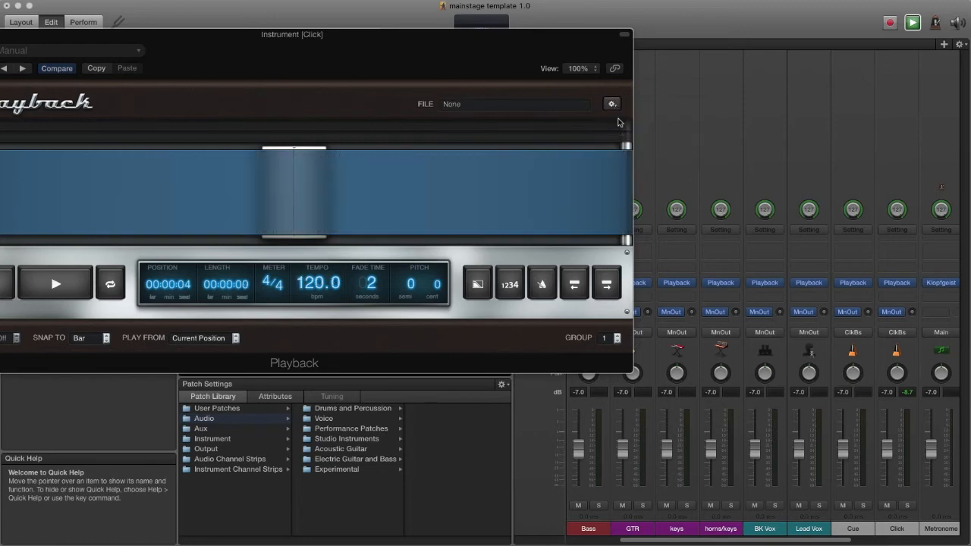
key("super+w")
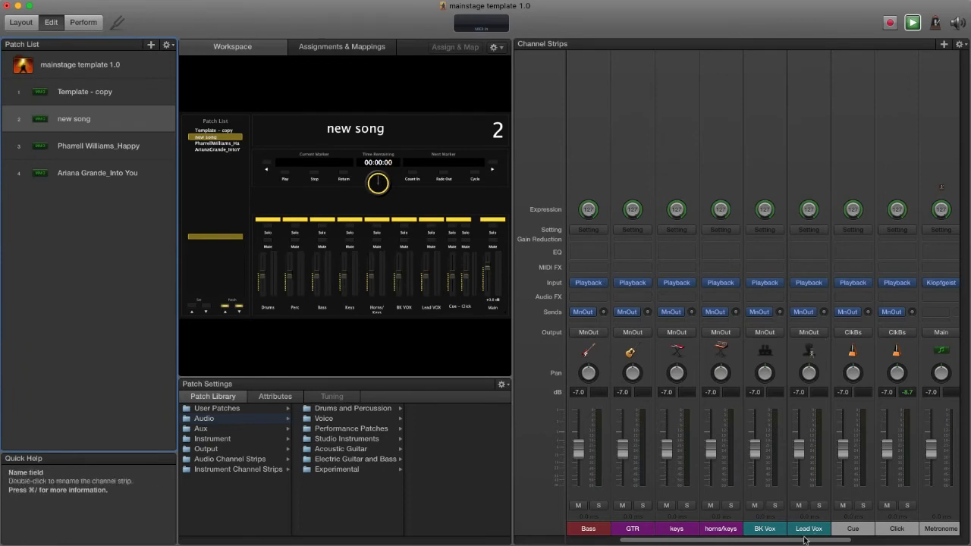
Step: Compare the channel strip levels of the Pharrell Williams_Happy and Ariana Grande_Into You patches, leaving the patch names as they are
left_click(75, 150)
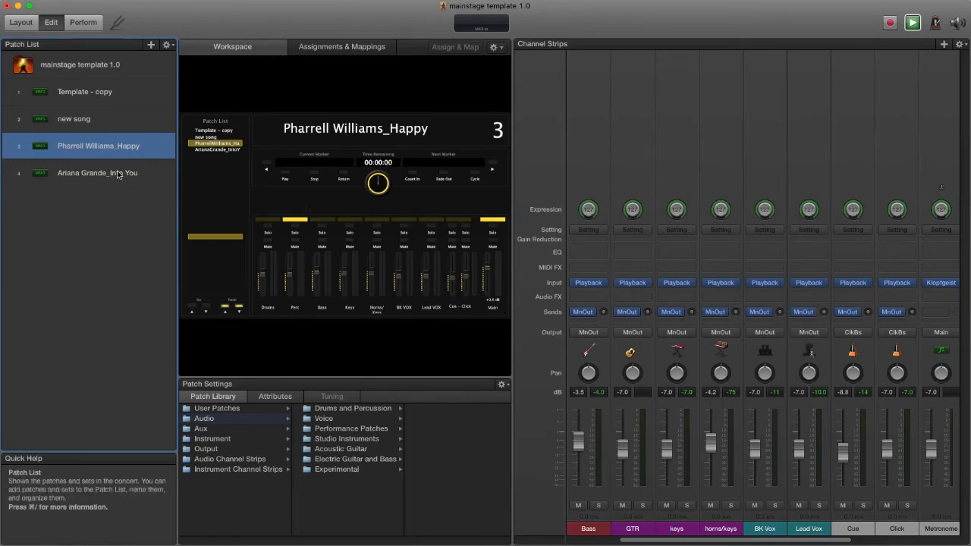
double_click(114, 147)
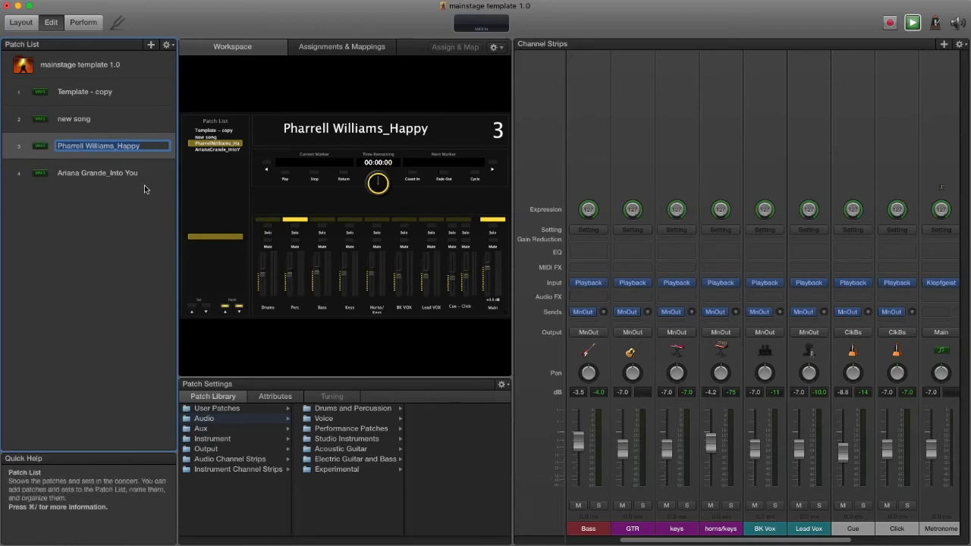
left_click(35, 149)
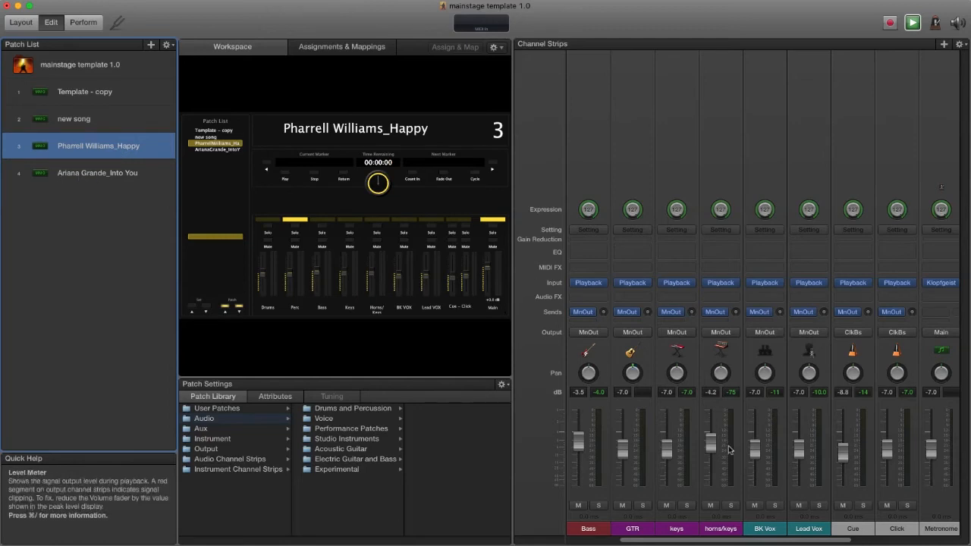
left_click(41, 176)
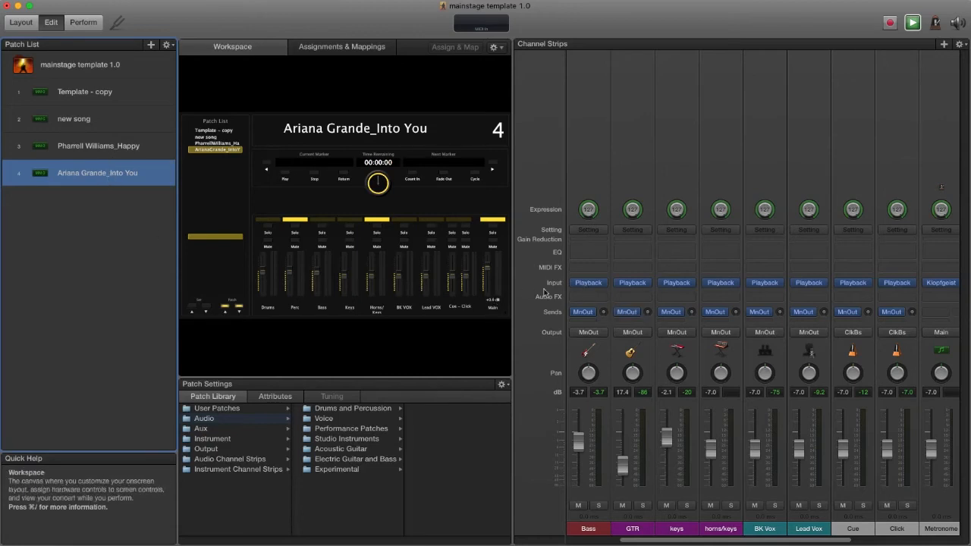
Step: Inspect the Bass strip's Playback instrument in the Ariana Grande_Into You and Pharrell Williams_Happy patches
left_click(592, 286)
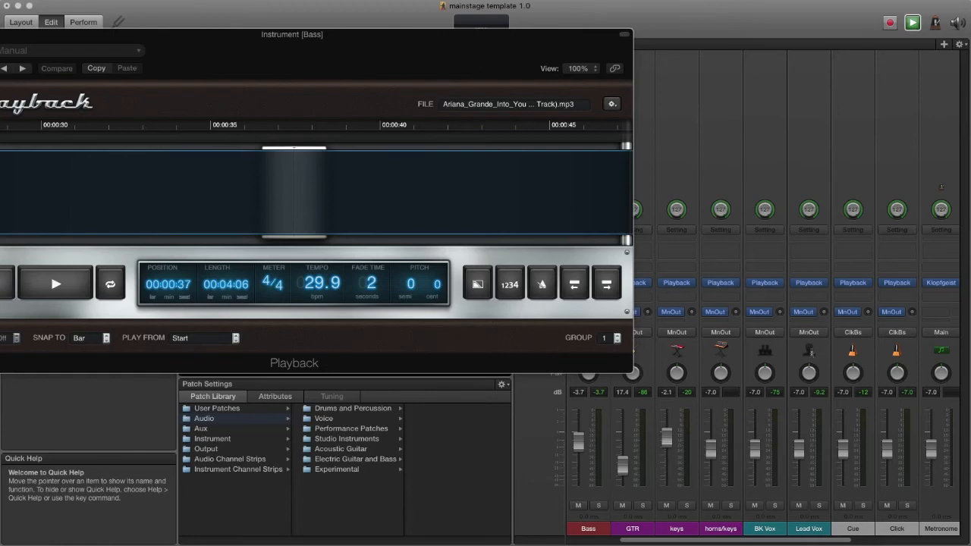
key("super+w")
left_click(93, 143)
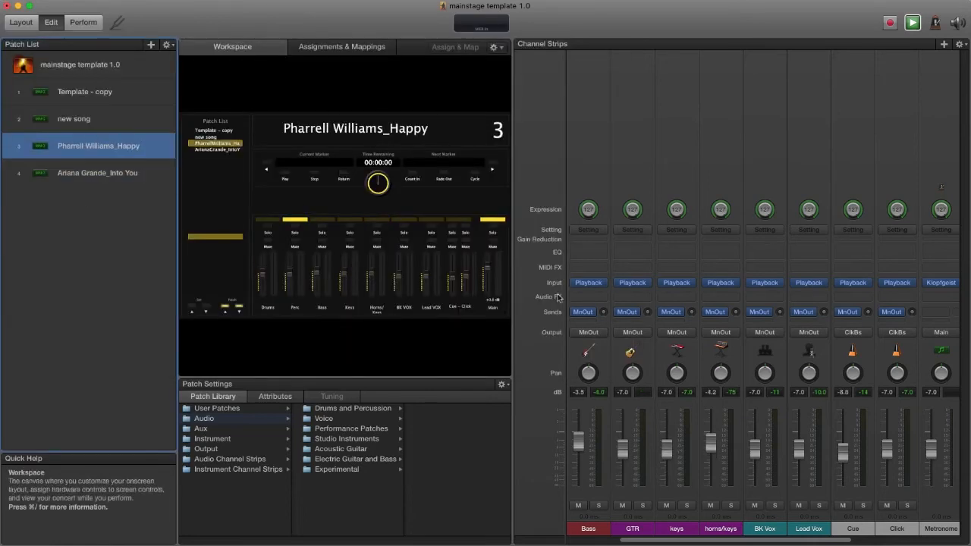
left_click(588, 282)
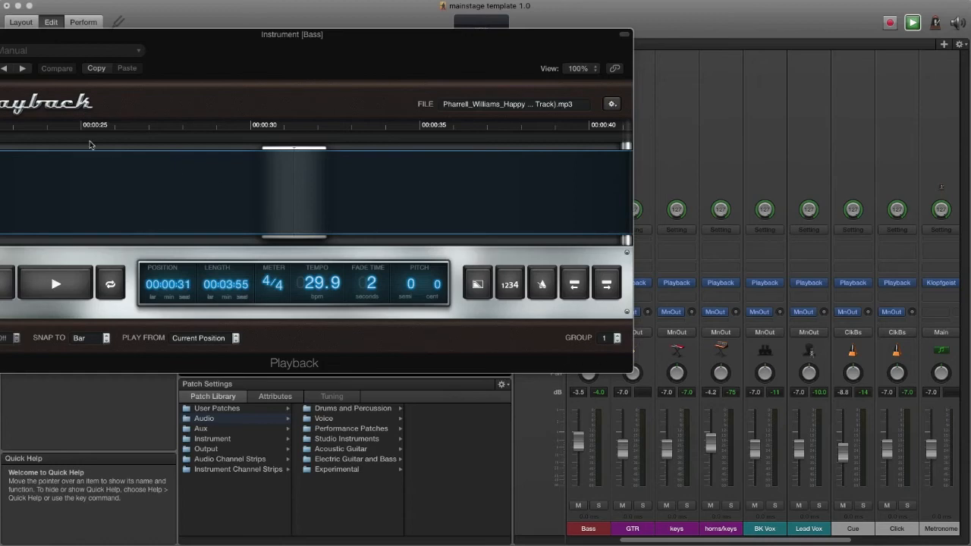
key("super+w")
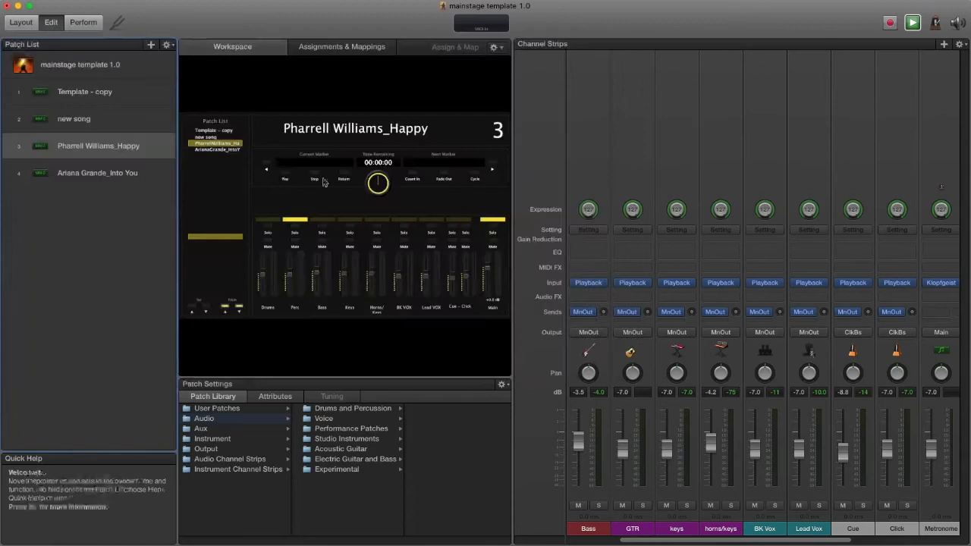
Step: Review the Bass Playback group options in Pharrell Williams_Happy, keep group 1, and check the Playback group on the GTR and keys strips
left_click(591, 284)
left_click(617, 338)
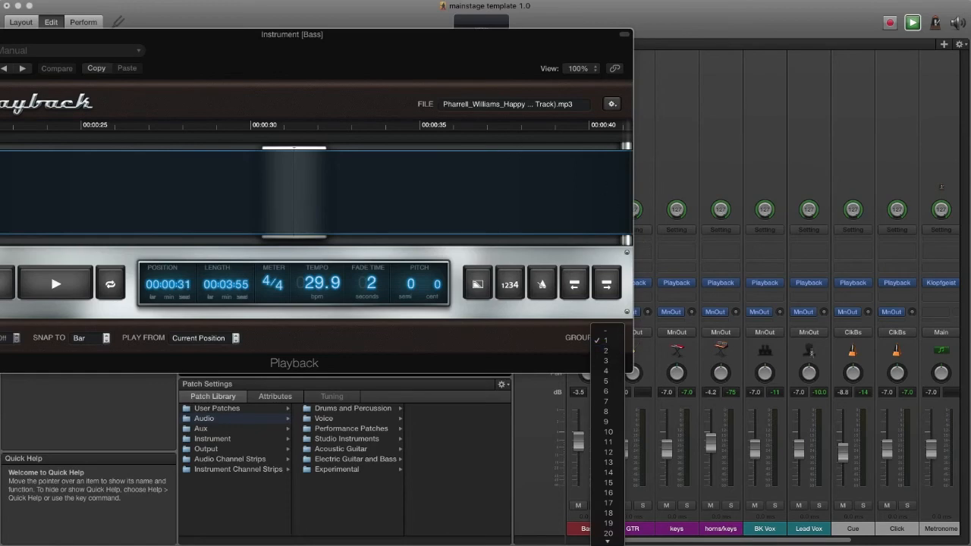
left_click(21, 61)
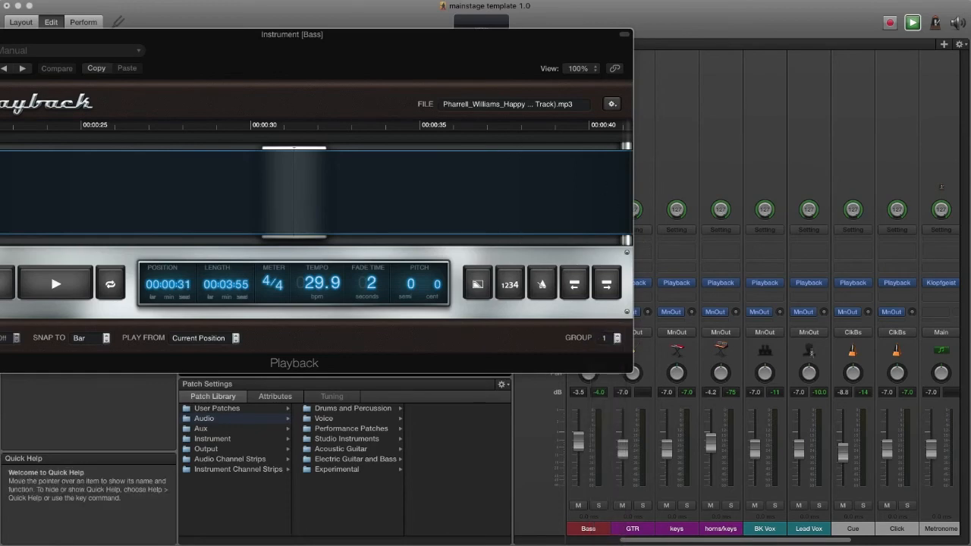
key("super+w")
left_click(633, 286)
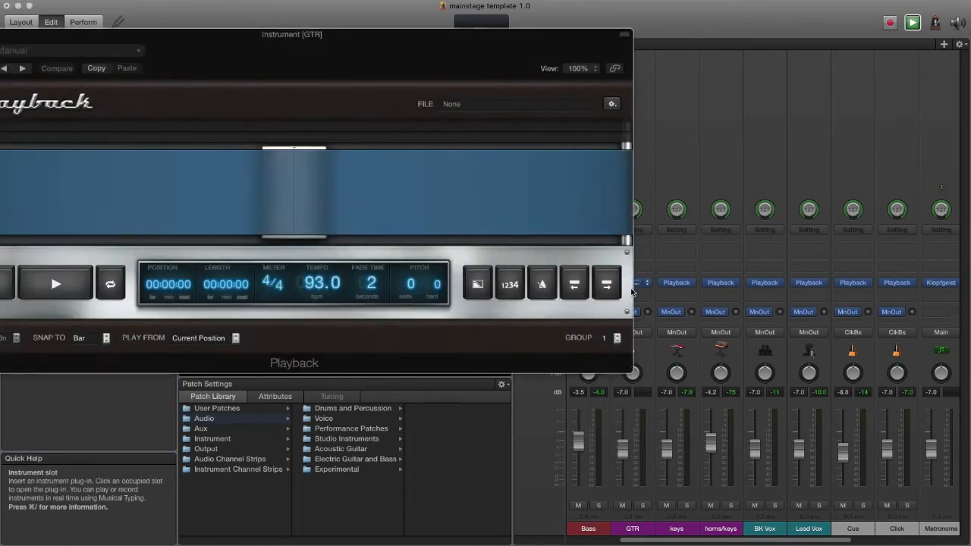
key("super+w")
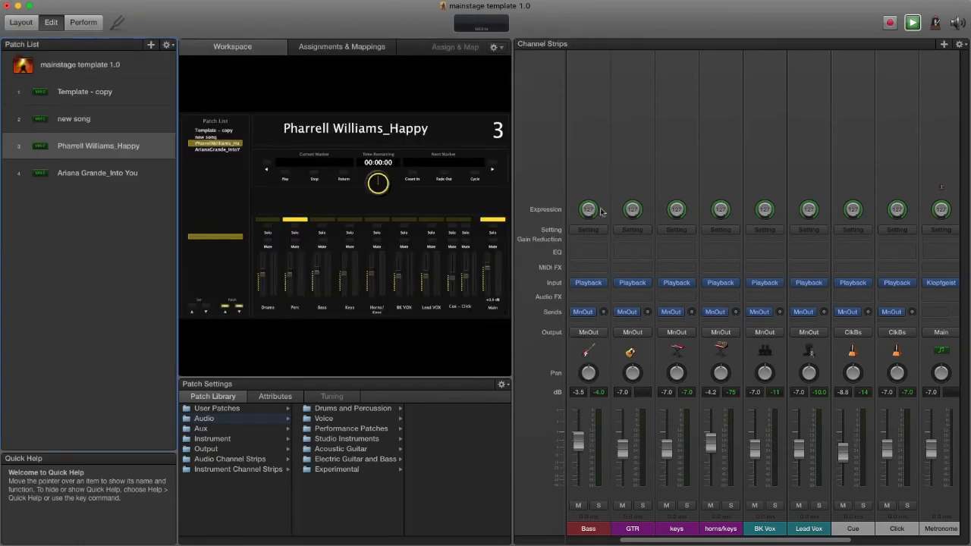
left_click(677, 283)
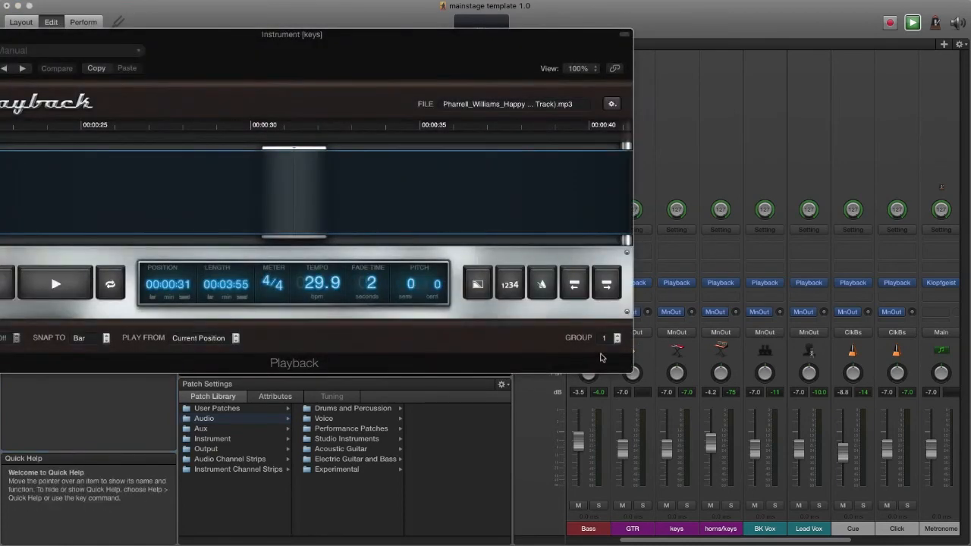
key("super+w")
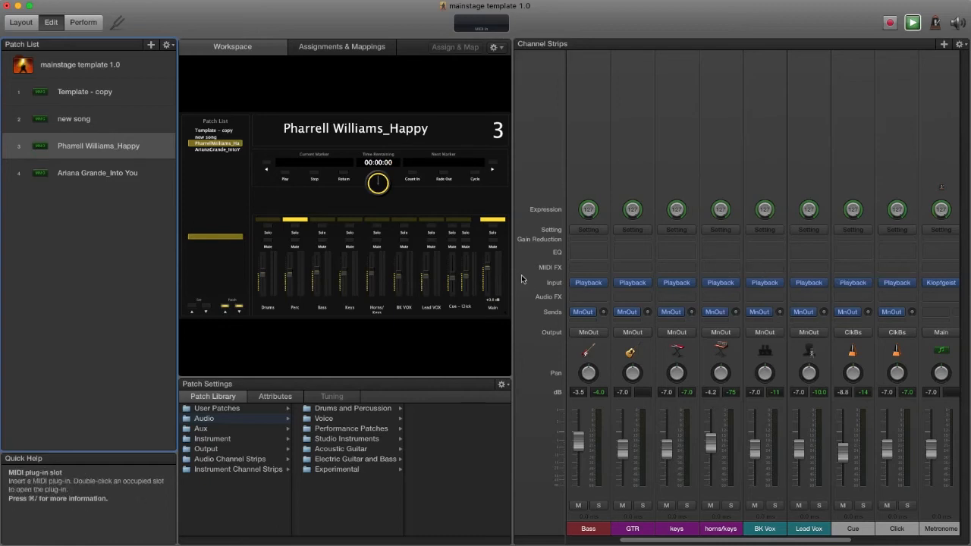
Step: Widen the workspace area and delete the new song patch from the patch list
left_click_drag(514, 267, 658, 265)
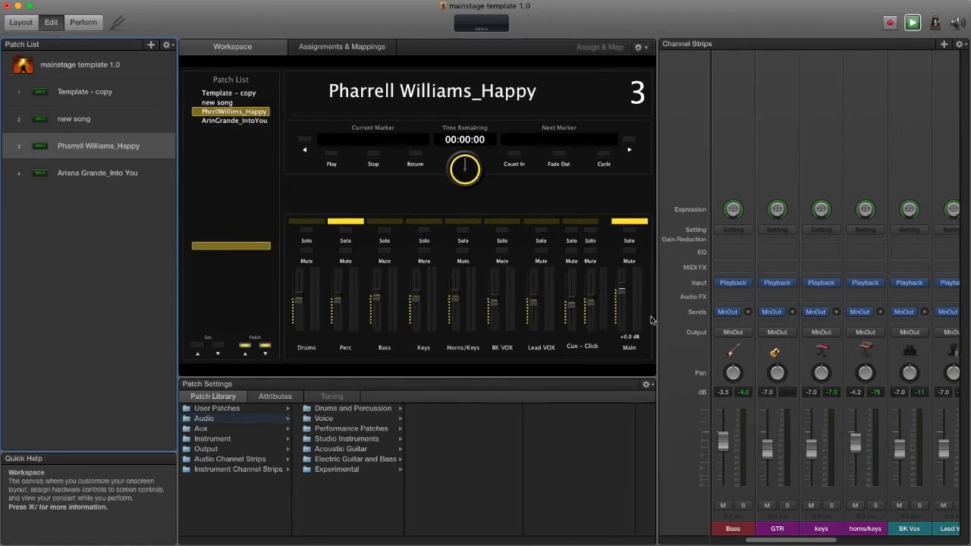
left_click(74, 124)
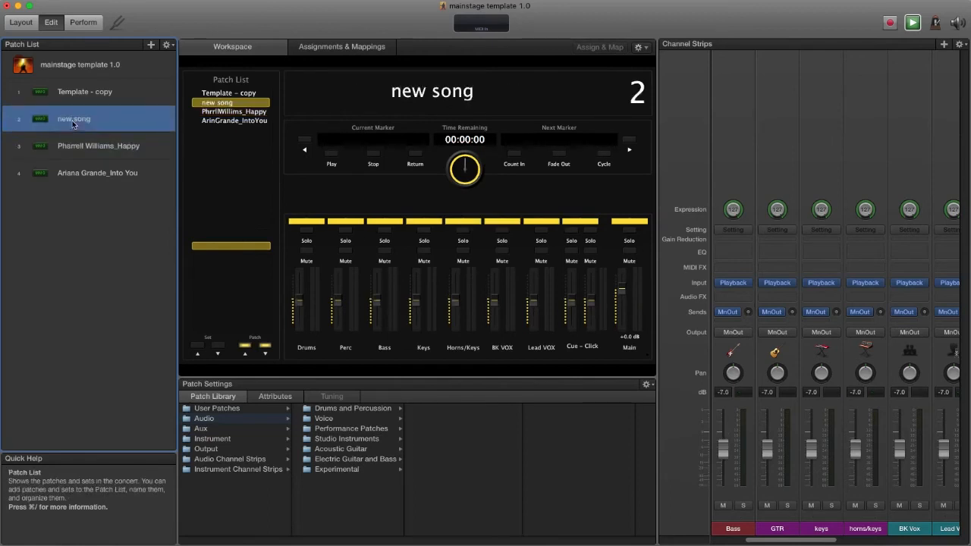
key("Delete")
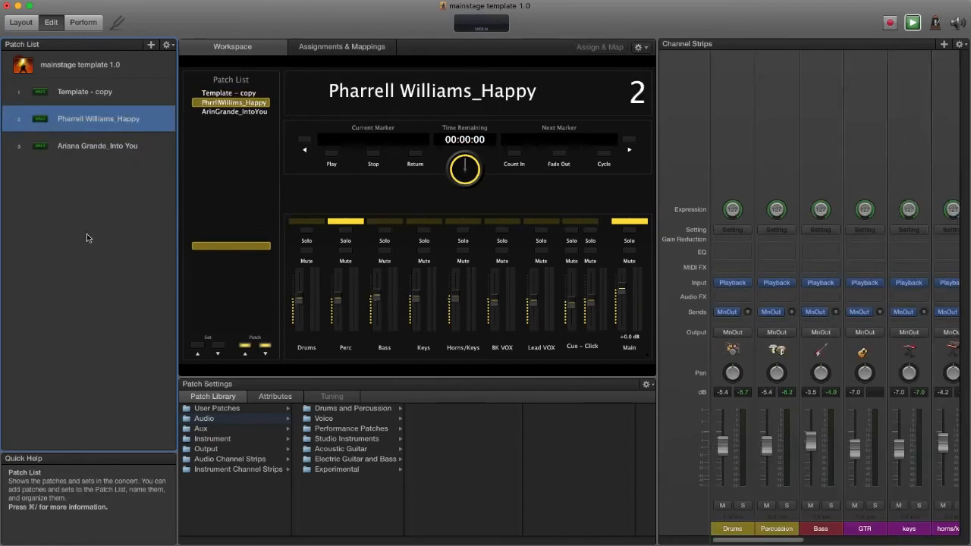
Step: Duplicate the Template - copy patch and rename the duplicate "new soung"
left_click(65, 95)
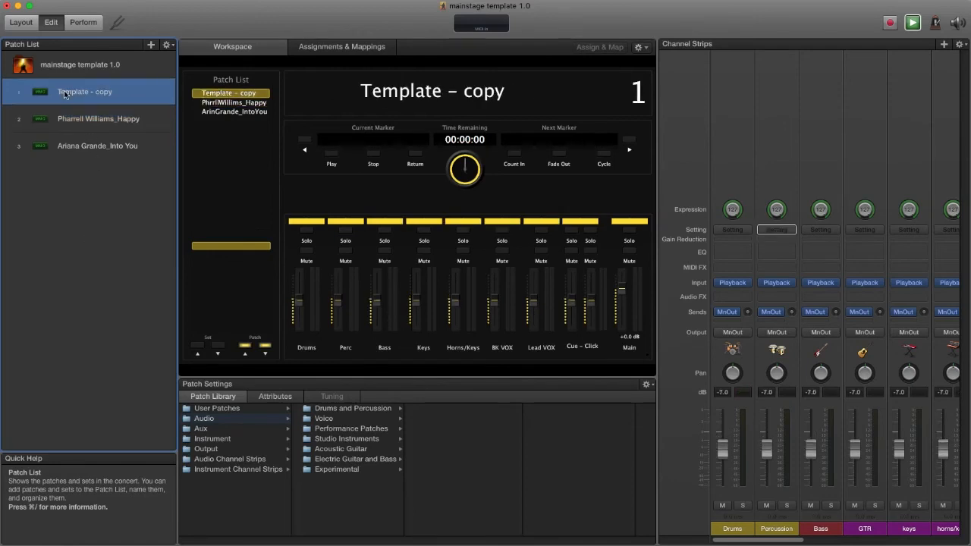
left_click(61, 1)
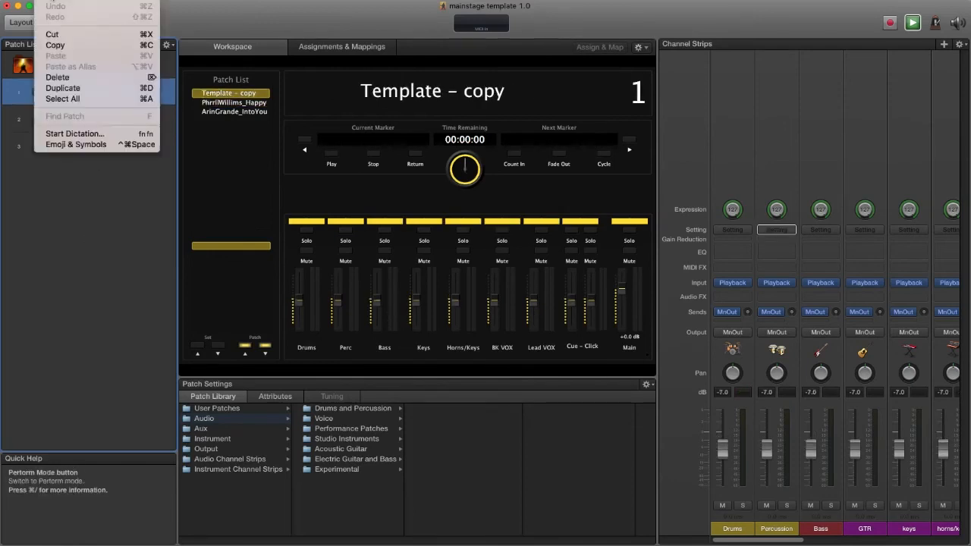
left_click(63, 88)
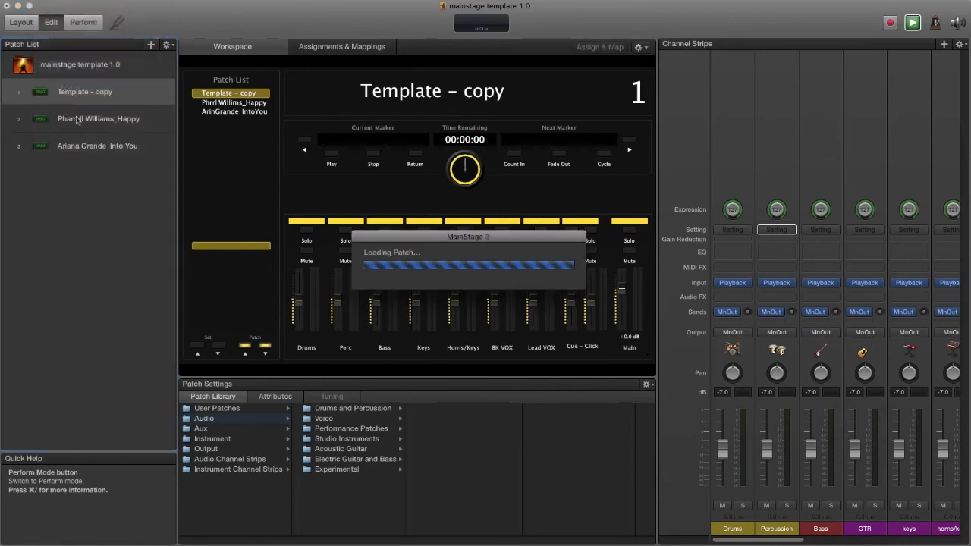
double_click(85, 119)
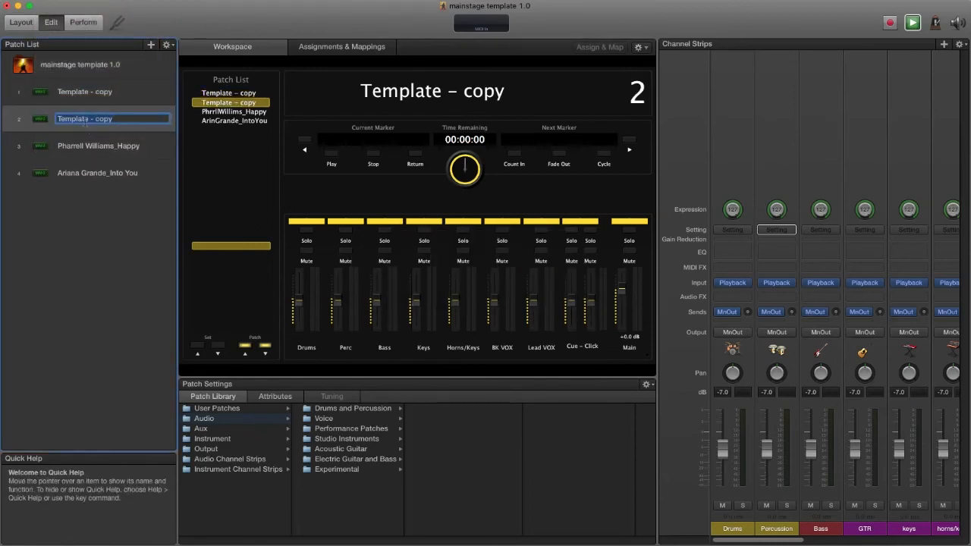
type("new soung")
key("Return")
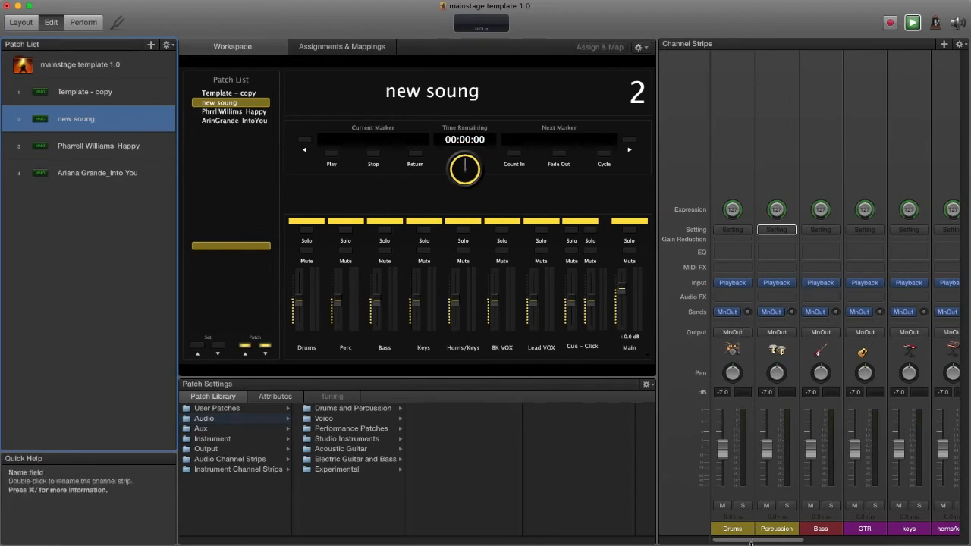
Step: Review the new soung patch's channel strips from Drums through Lead Vox to the Main and Master outputs
left_click_drag(752, 541, 854, 543)
left_click_drag(867, 542, 752, 536)
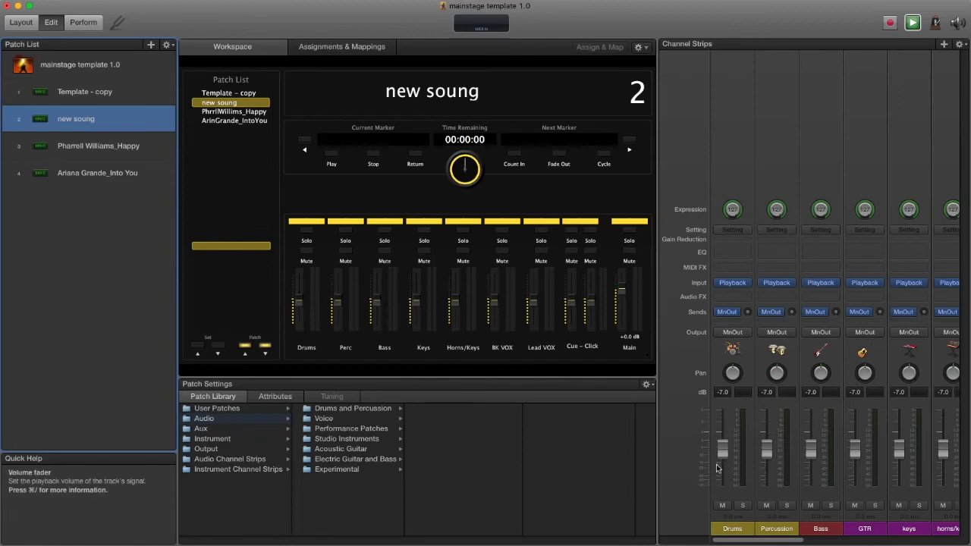
left_click_drag(749, 541, 794, 544)
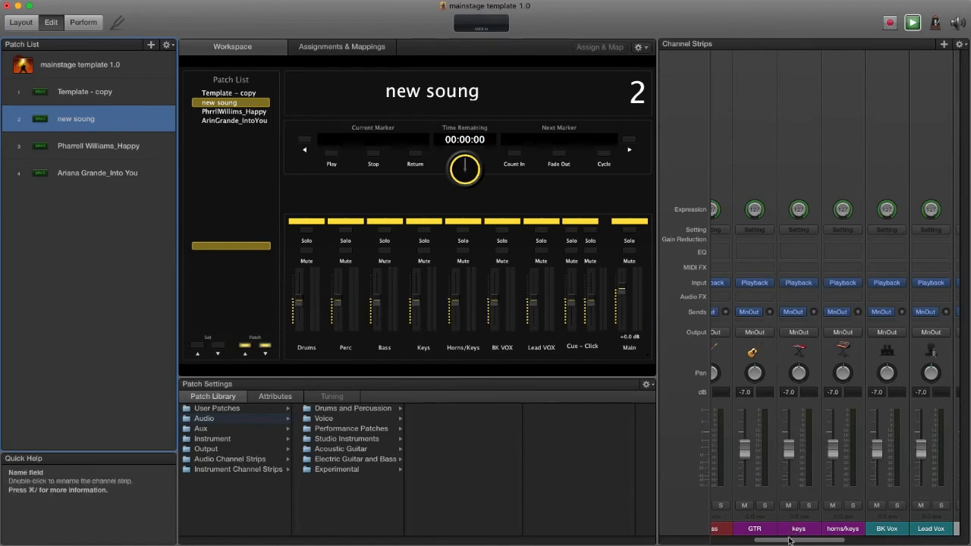
left_click_drag(792, 541, 820, 542)
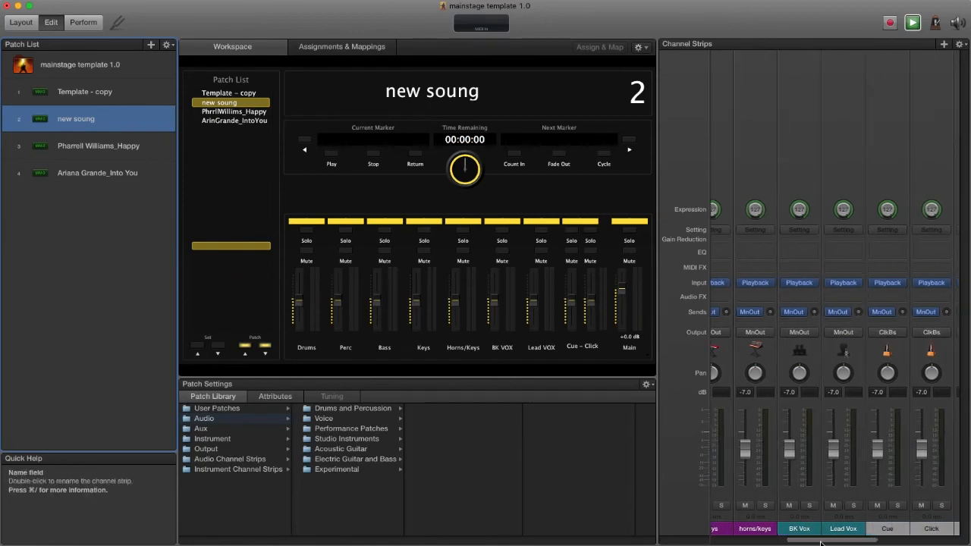
left_click(845, 532)
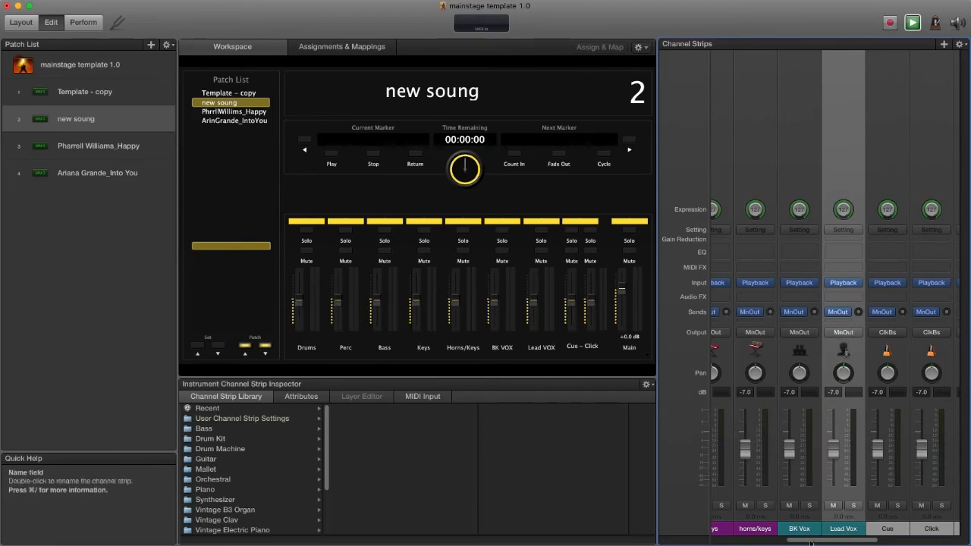
left_click_drag(812, 542, 892, 544)
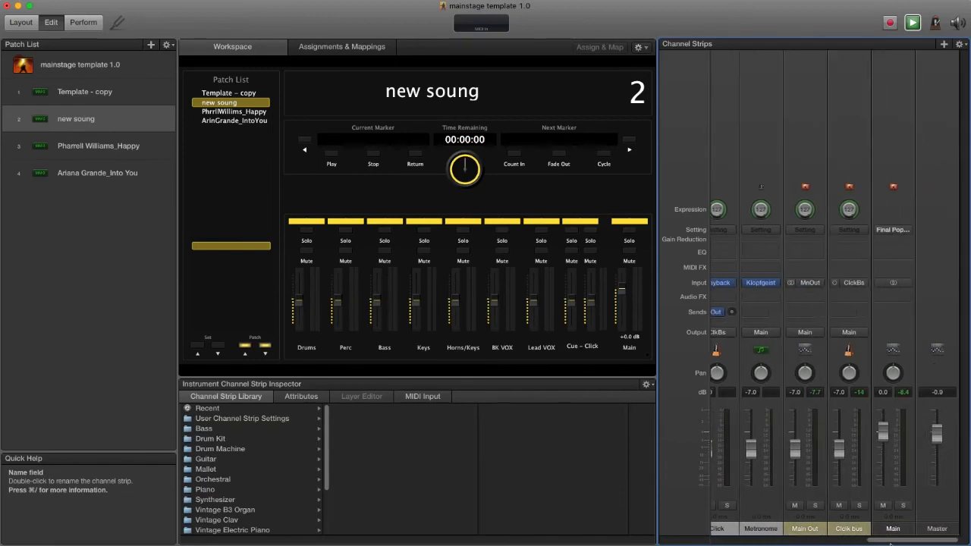
left_click(931, 529)
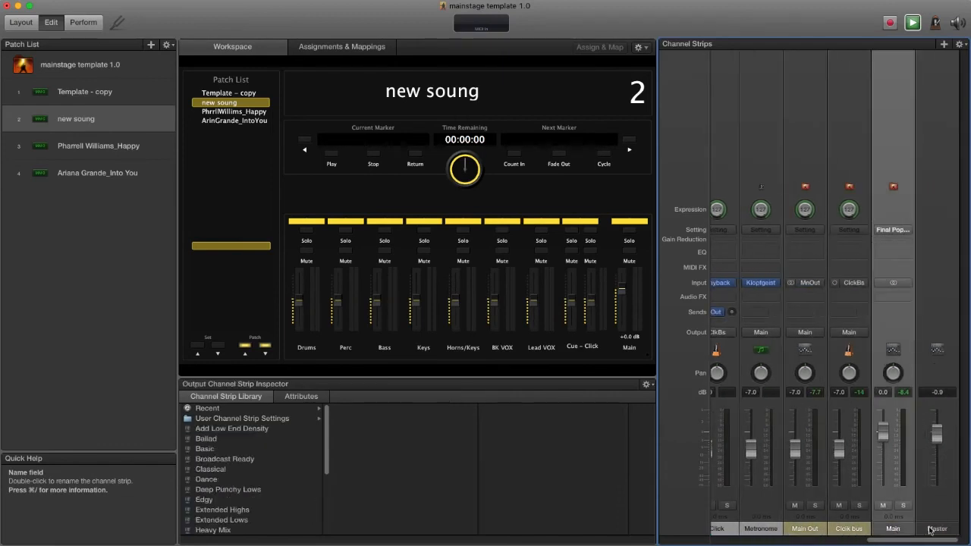
left_click(907, 531)
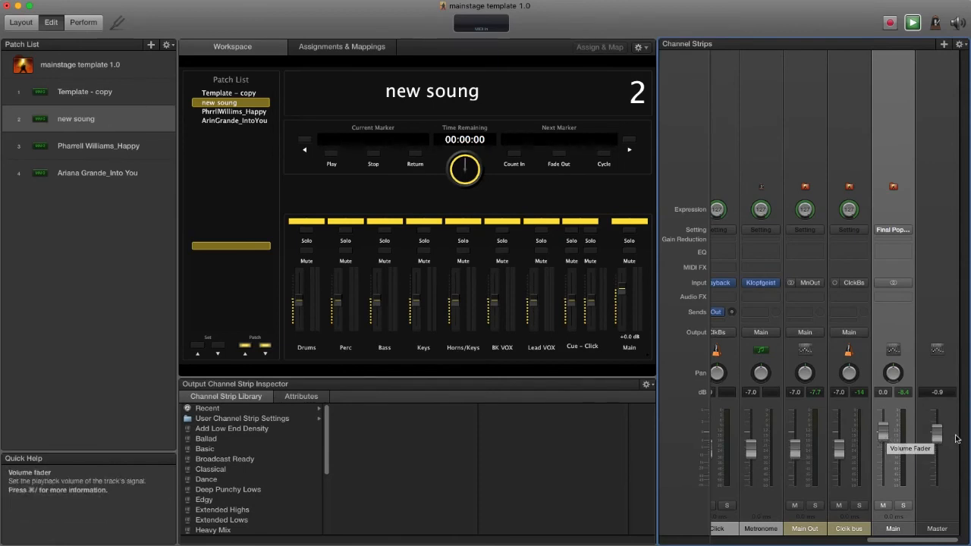
Step: Inspect the Main Out strip's output options and the routing of the Cue and Click strips through the click bus
left_click(802, 531)
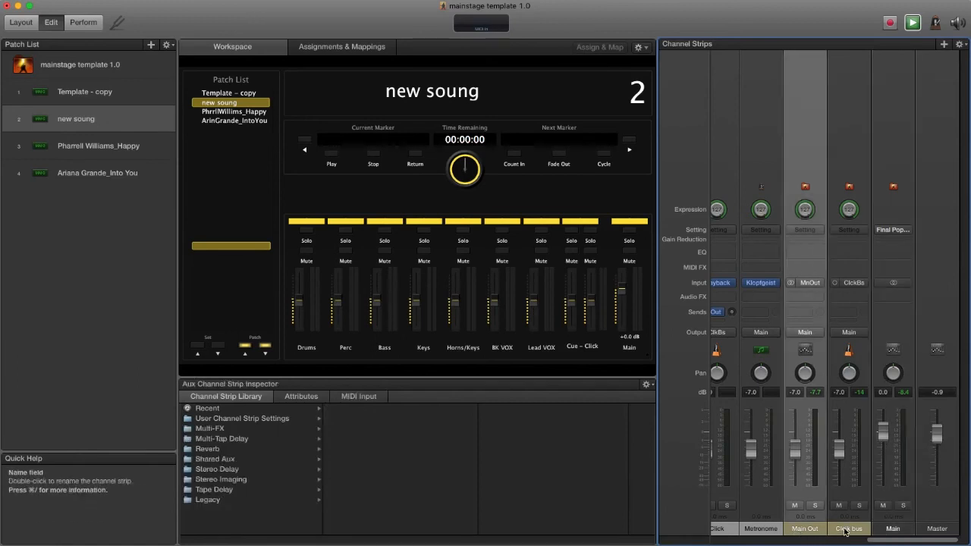
left_click(845, 532)
left_click(802, 530)
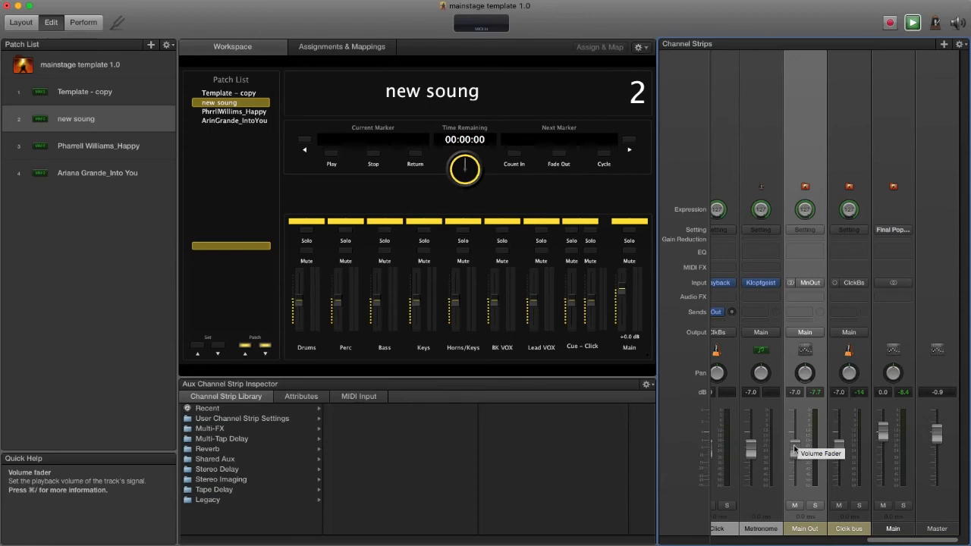
left_click(811, 333)
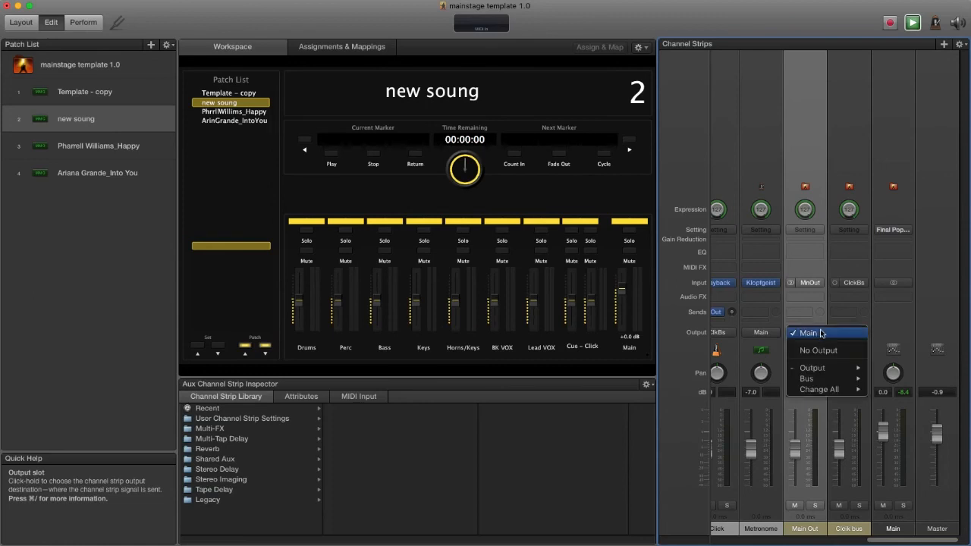
mouse_move(819, 371)
left_click(951, 302)
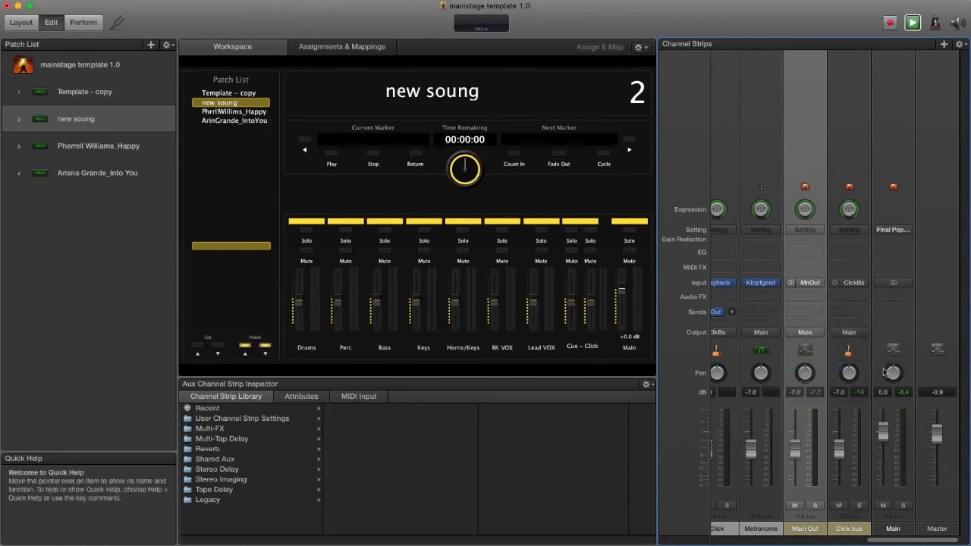
left_click(848, 529)
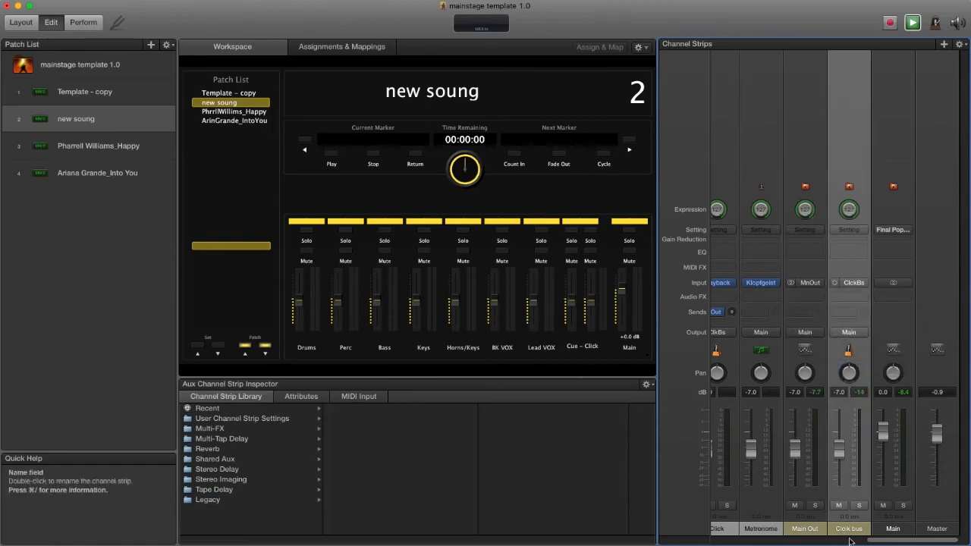
left_click_drag(878, 542, 782, 534)
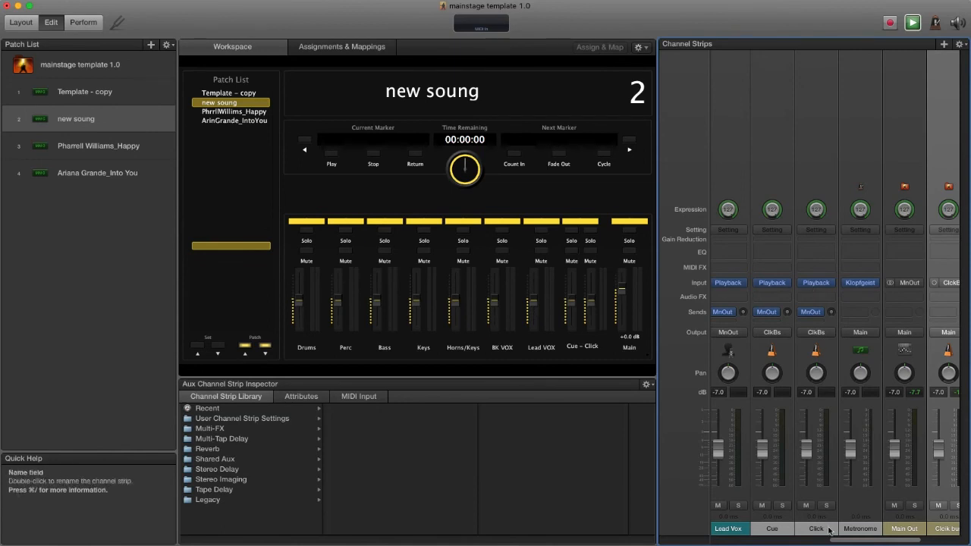
left_click_drag(847, 541, 873, 541)
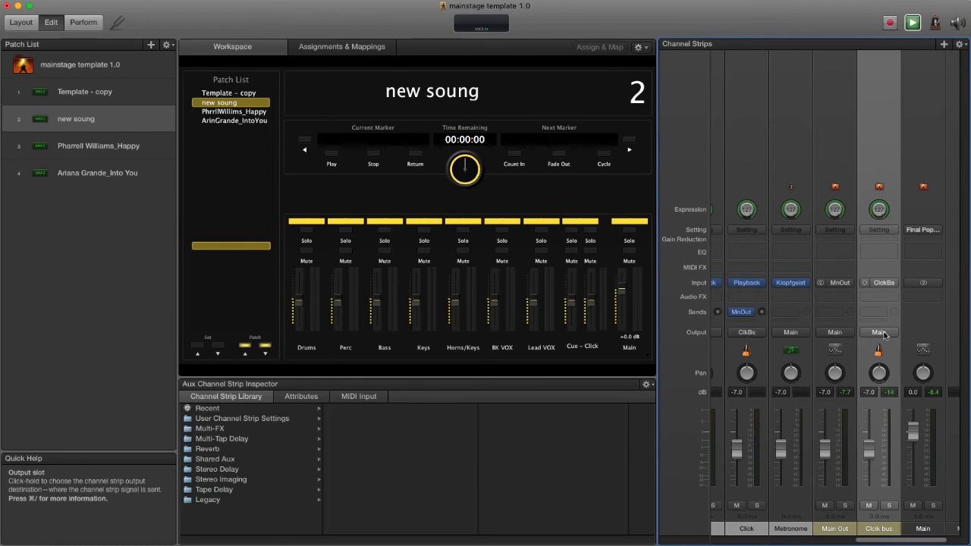
Step: Preview the new soung patch in the full-screen Perform view and return to editing
left_click(148, 0)
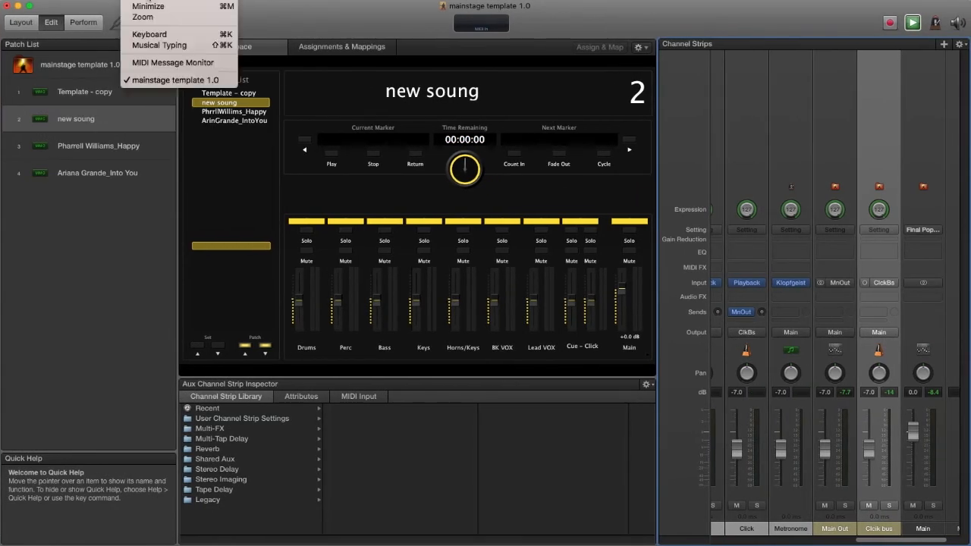
left_click(285, 11)
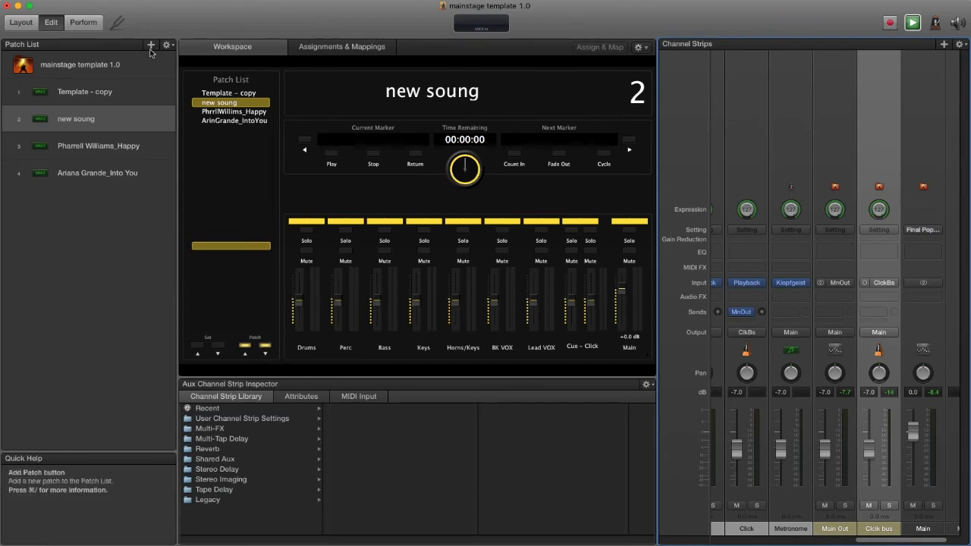
left_click(89, 27)
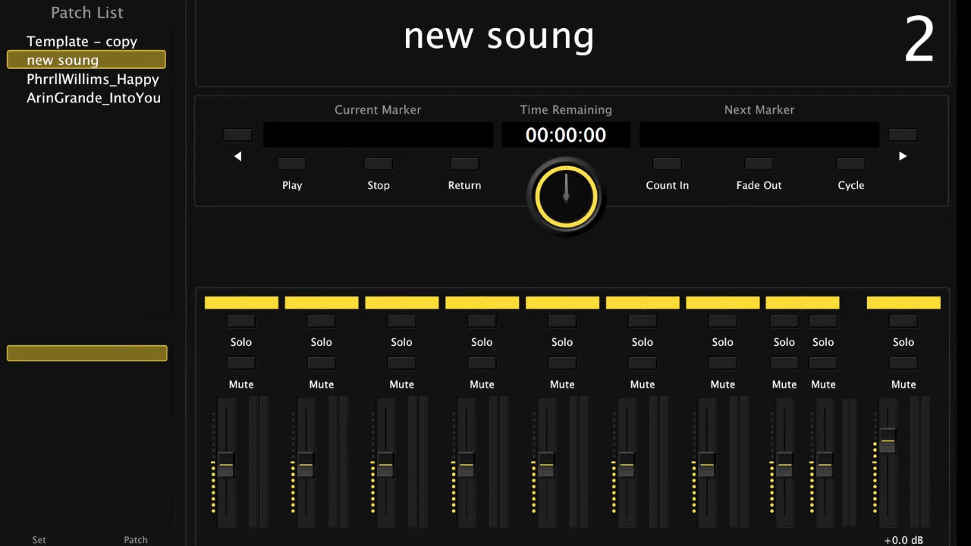
key("Escape")
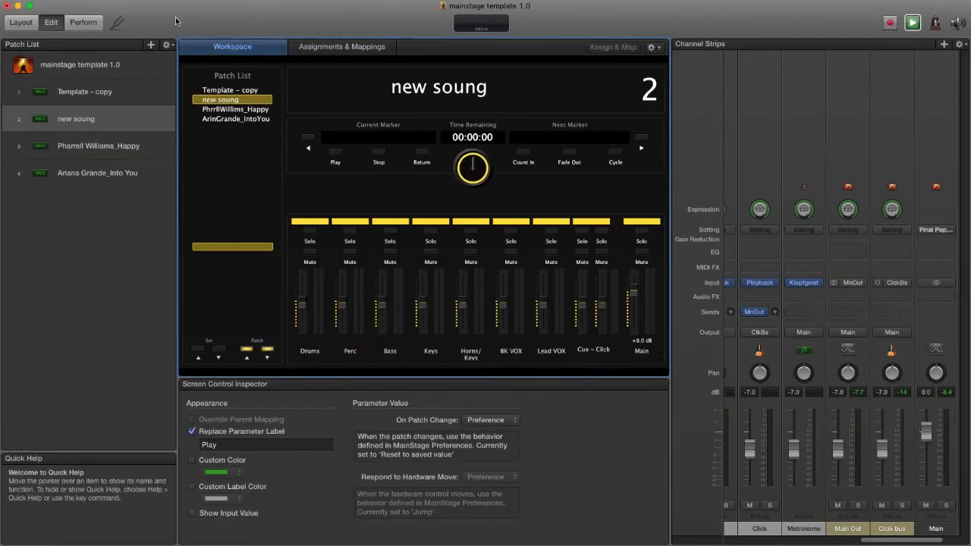
Step: Hide the inspectors and the workspace to view all channel strips at once, and show the workspace again
left_click(110, 4)
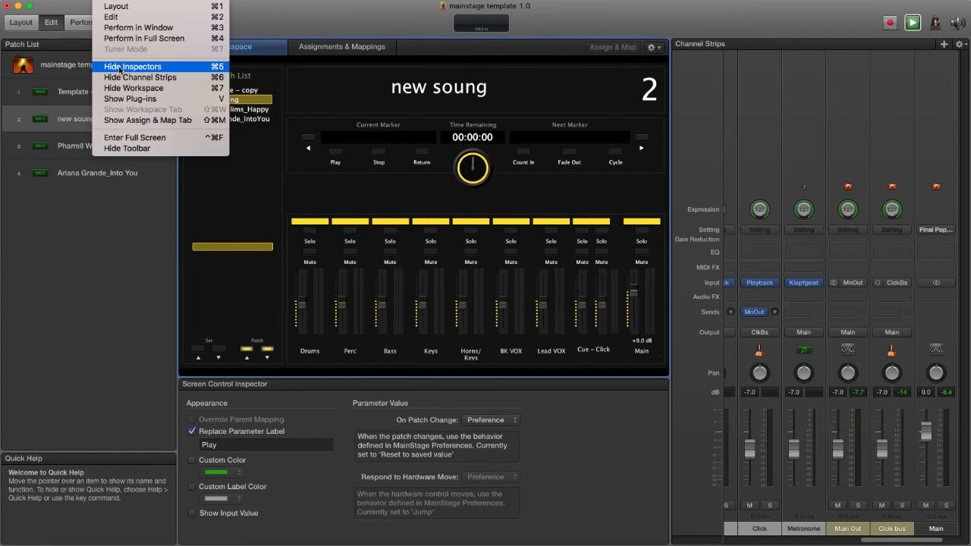
left_click(130, 69)
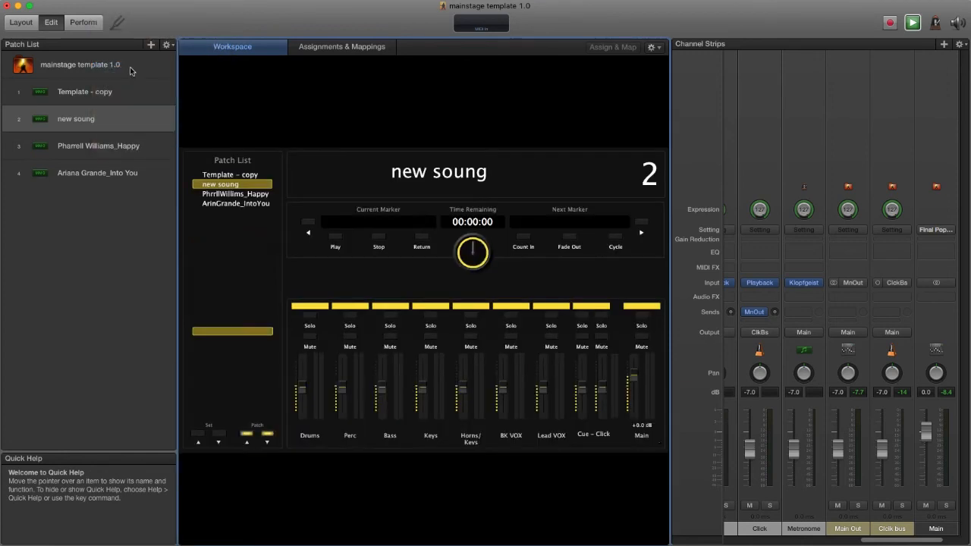
left_click(118, 6)
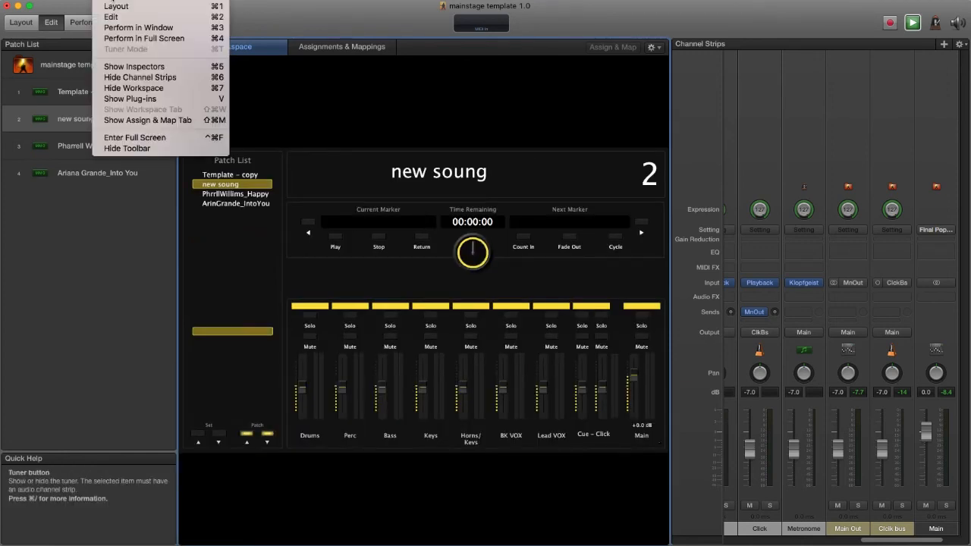
left_click(132, 89)
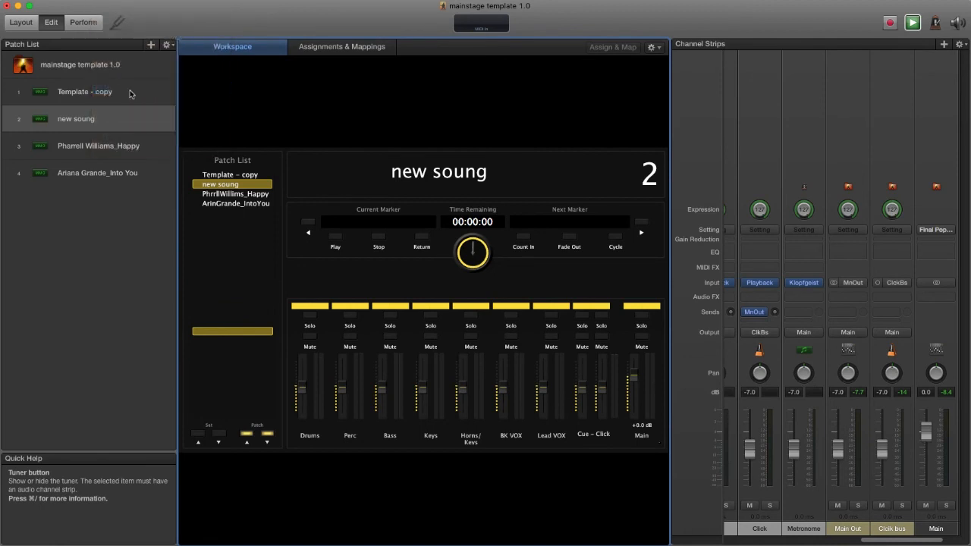
left_click(114, 5)
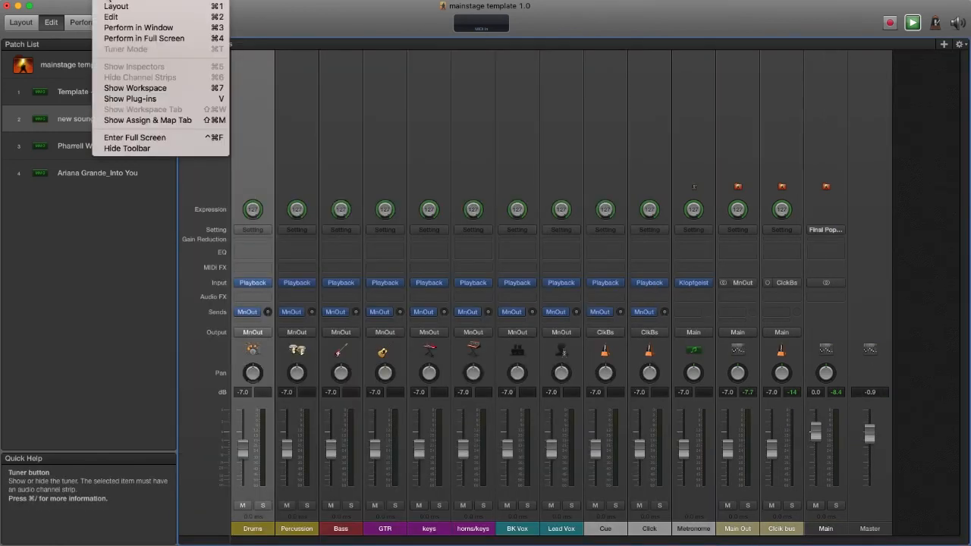
left_click(123, 88)
Step: Switch the concert to performing in a window and shift that window slightly
left_click(114, 6)
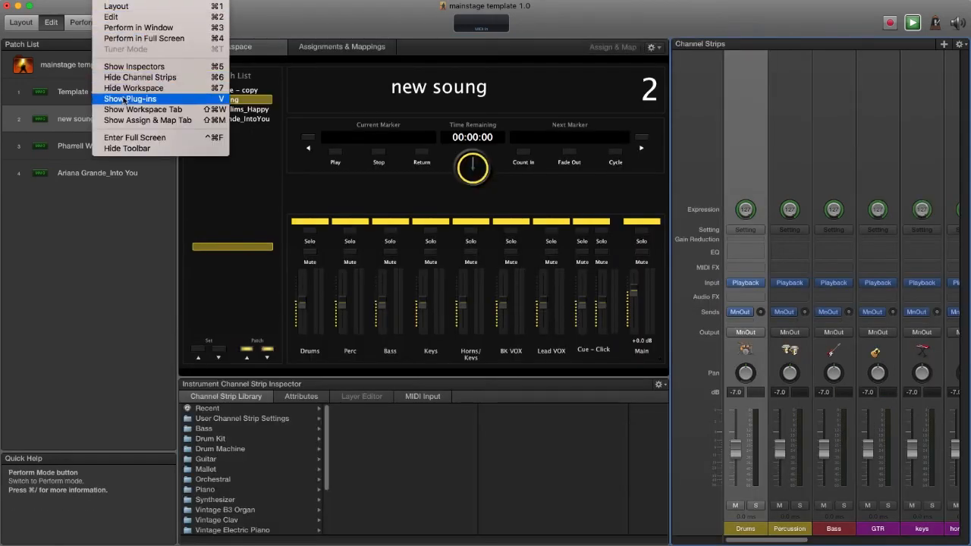
left_click(257, 19)
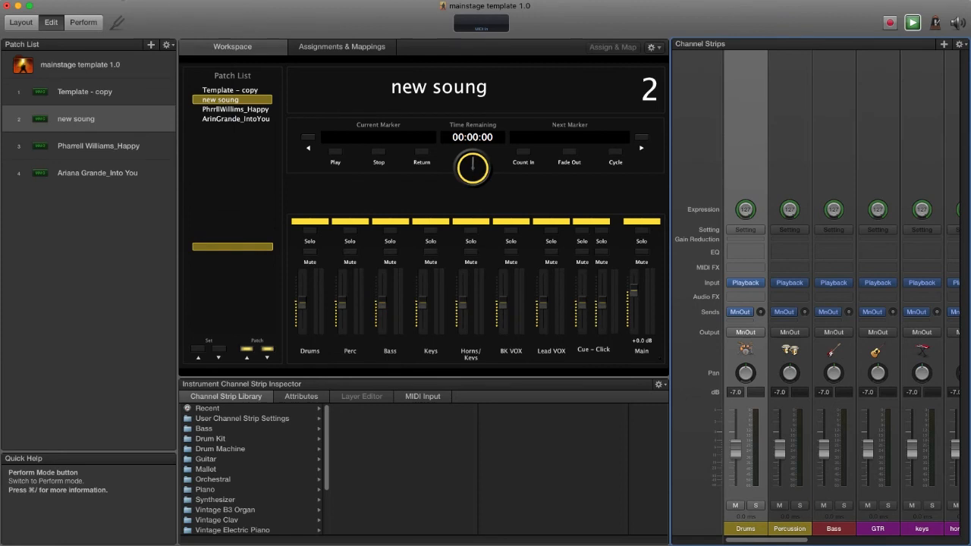
left_click(112, 1)
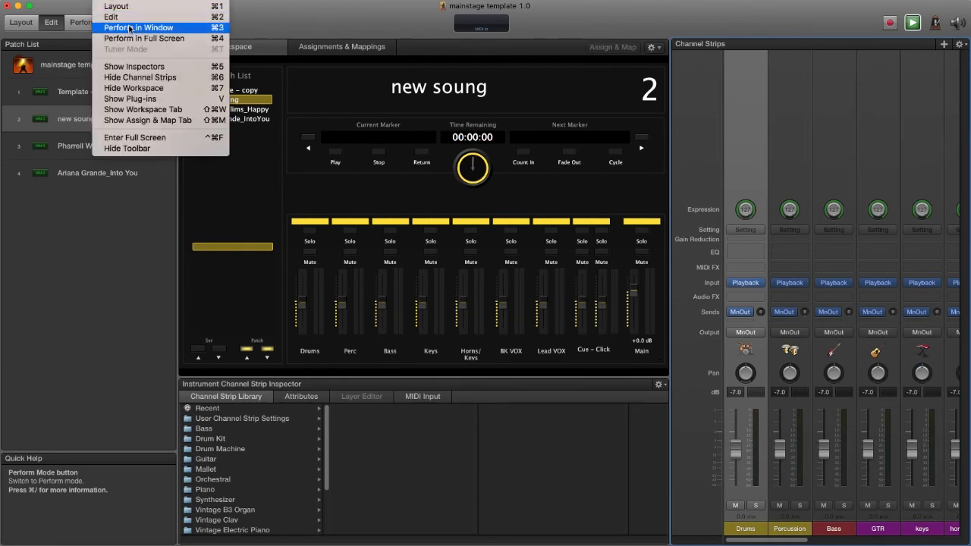
left_click(130, 28)
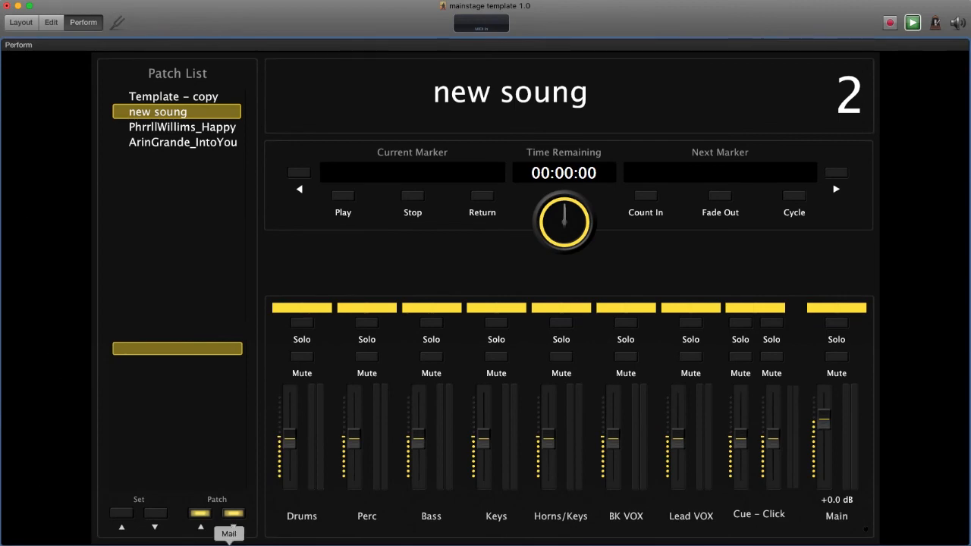
mouse_move(217, 18)
left_mouse_down()
mouse_move(397, 99)
mouse_move(272, 63)
mouse_move(233, 17)
mouse_move(261, 12)
mouse_move(203, 12)
mouse_move(221, 10)
left_mouse_up()
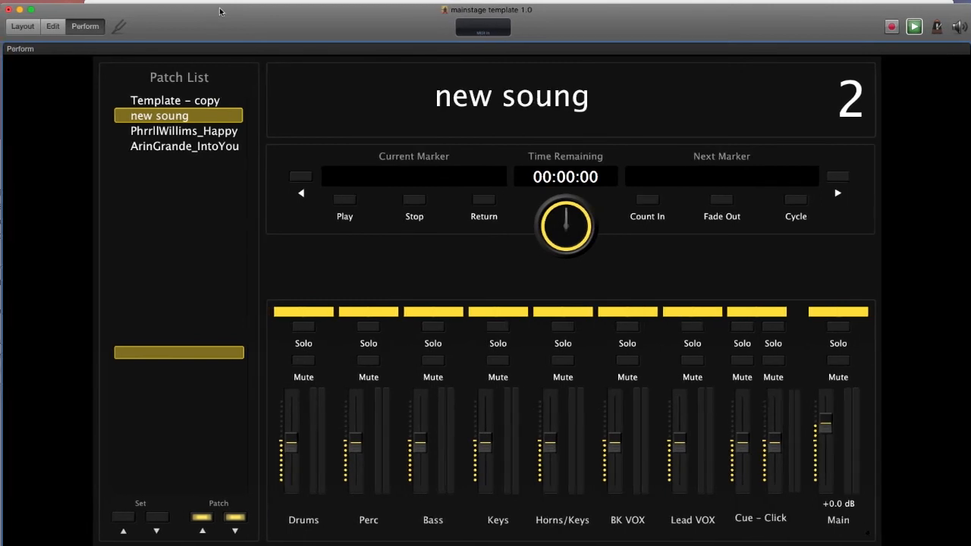